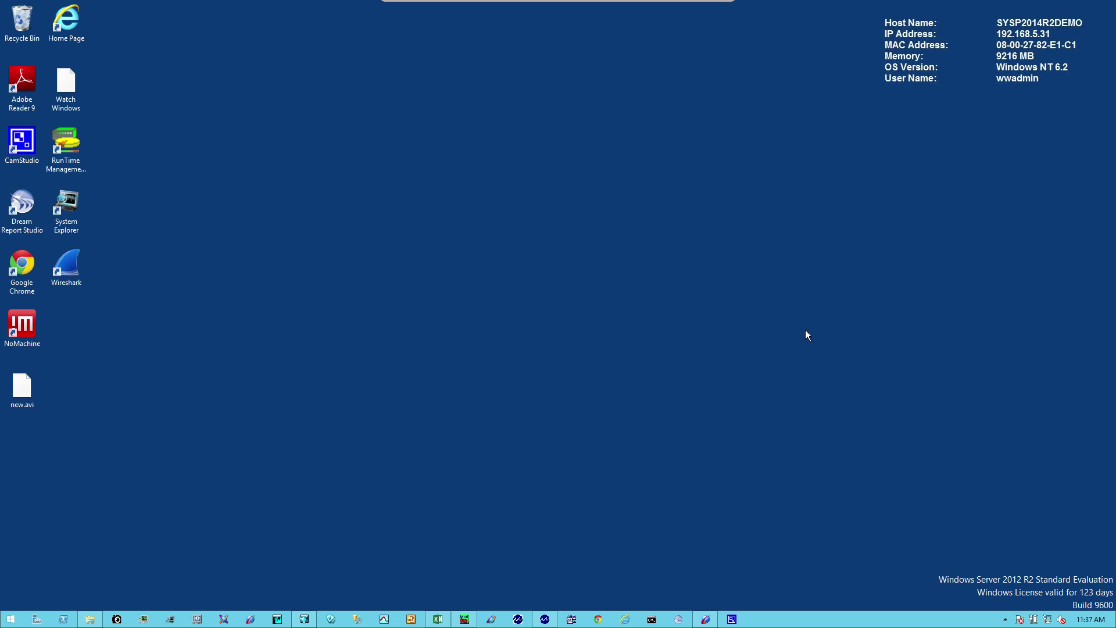
In SMC, add a TCPIP_PORT object named Modsim under ArchestrA.DASMBTCP.3's Configuration
click(705, 619)
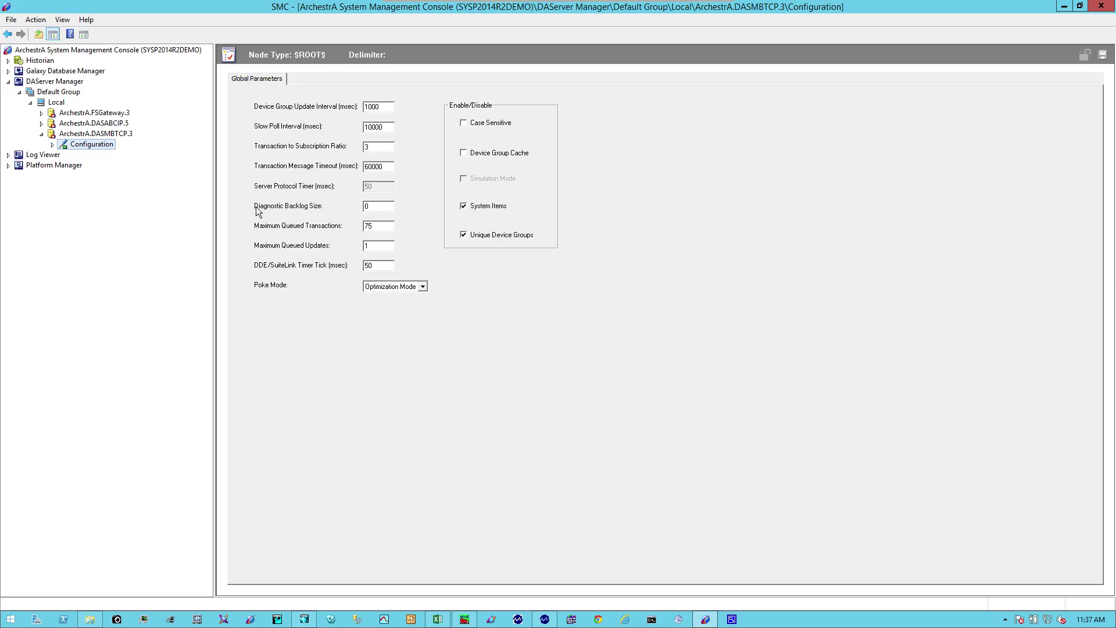
click(89, 135)
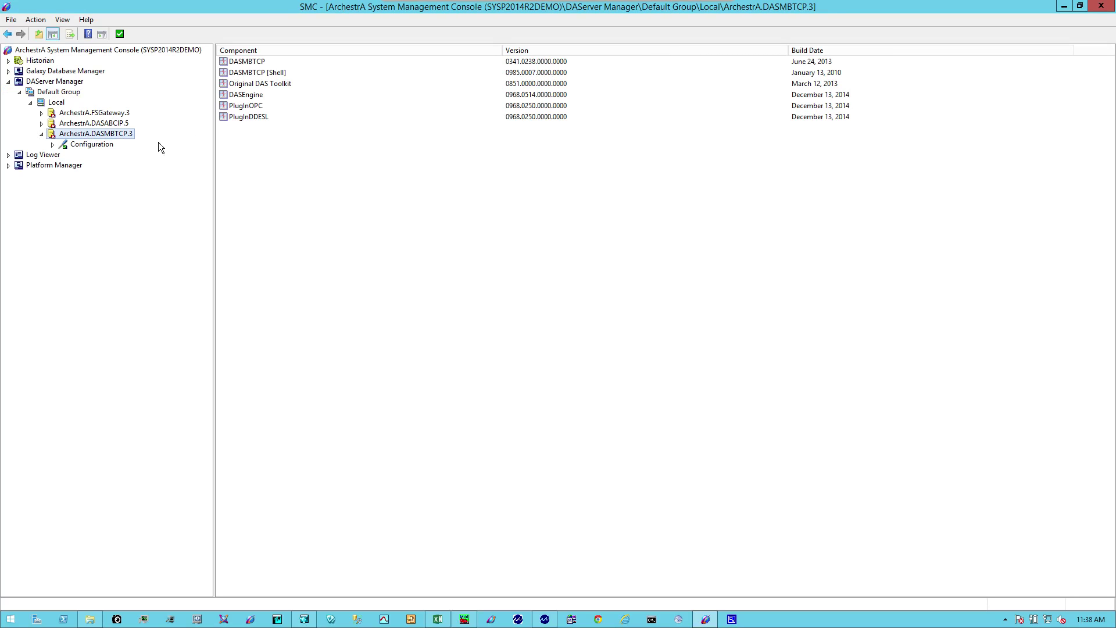
click(91, 145)
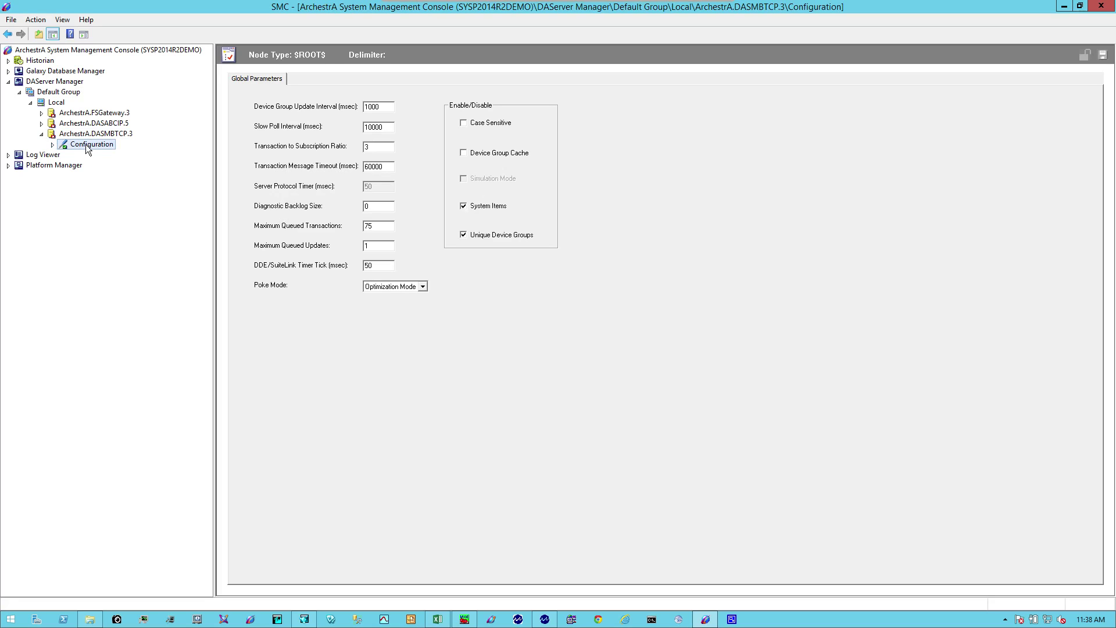
right_click(87, 149)
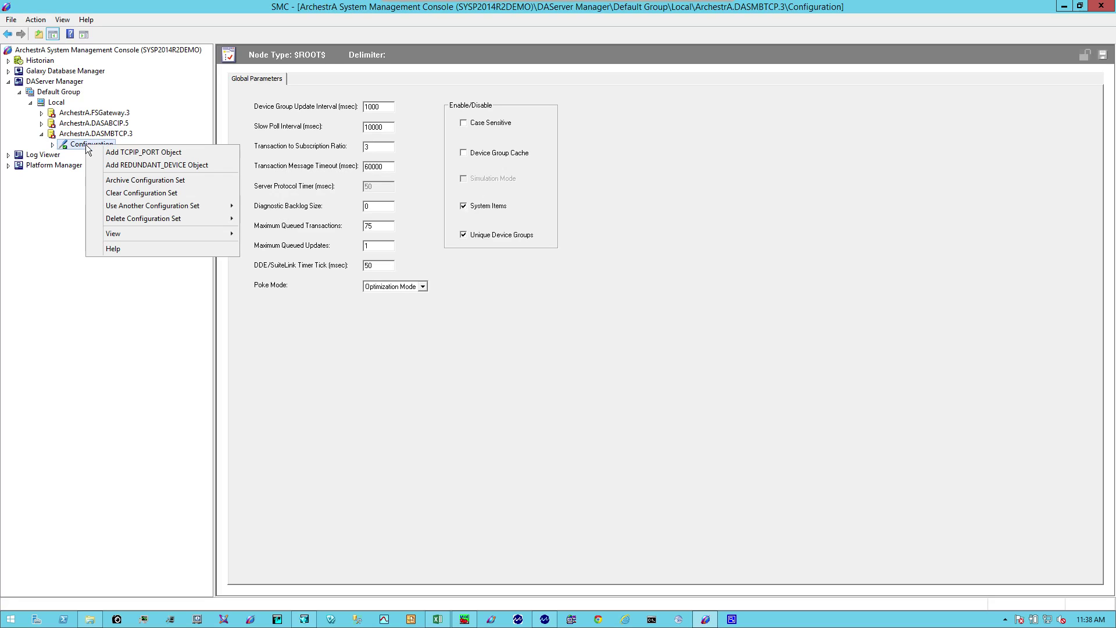
click(143, 154)
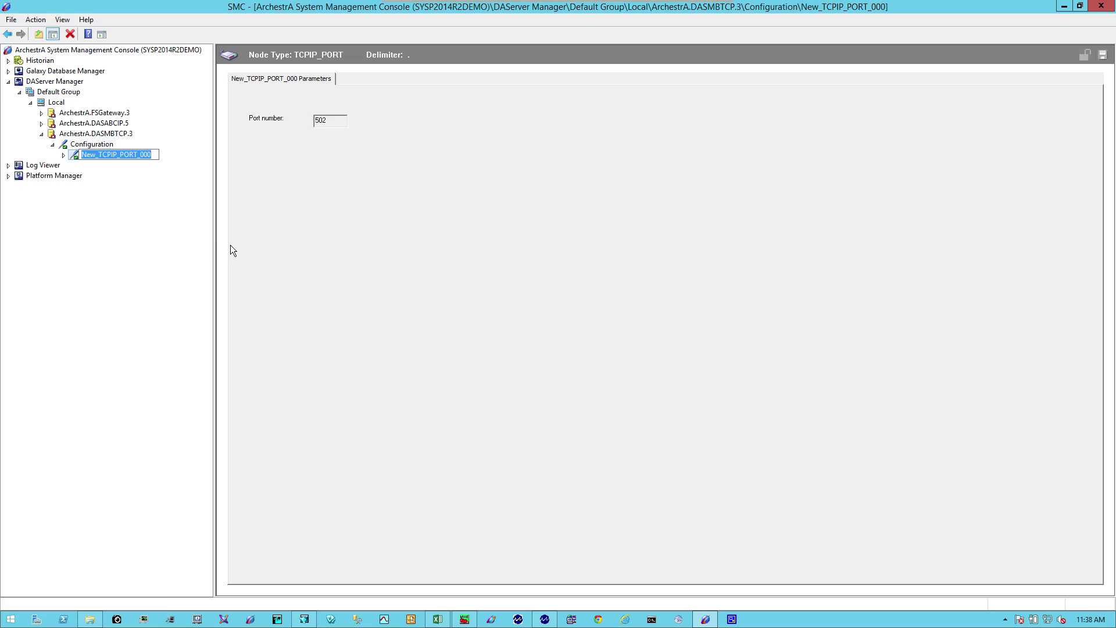
text(Mod)
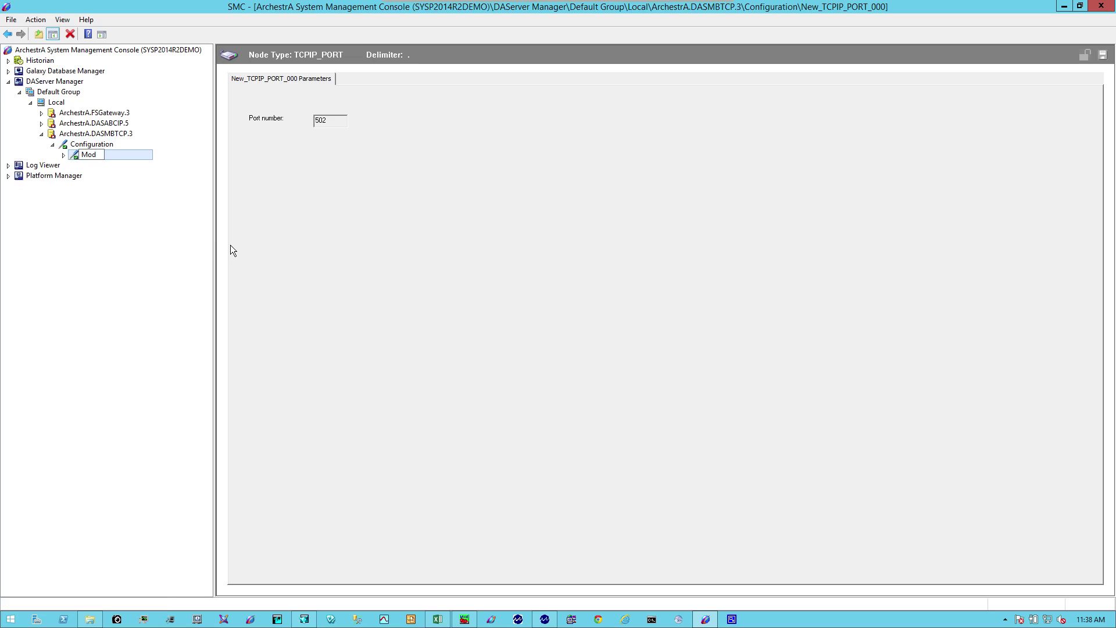
text(sim)
key(Return)
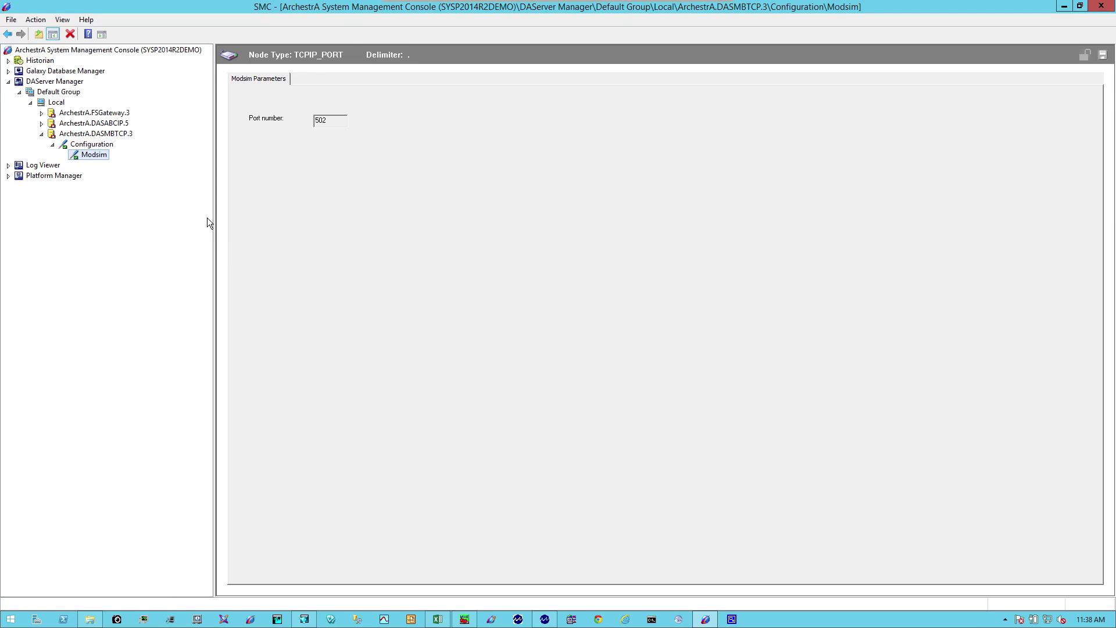
Add a ModbusPLC object named PLC beneath the Modsim TCP/IP port
right_click(93, 156)
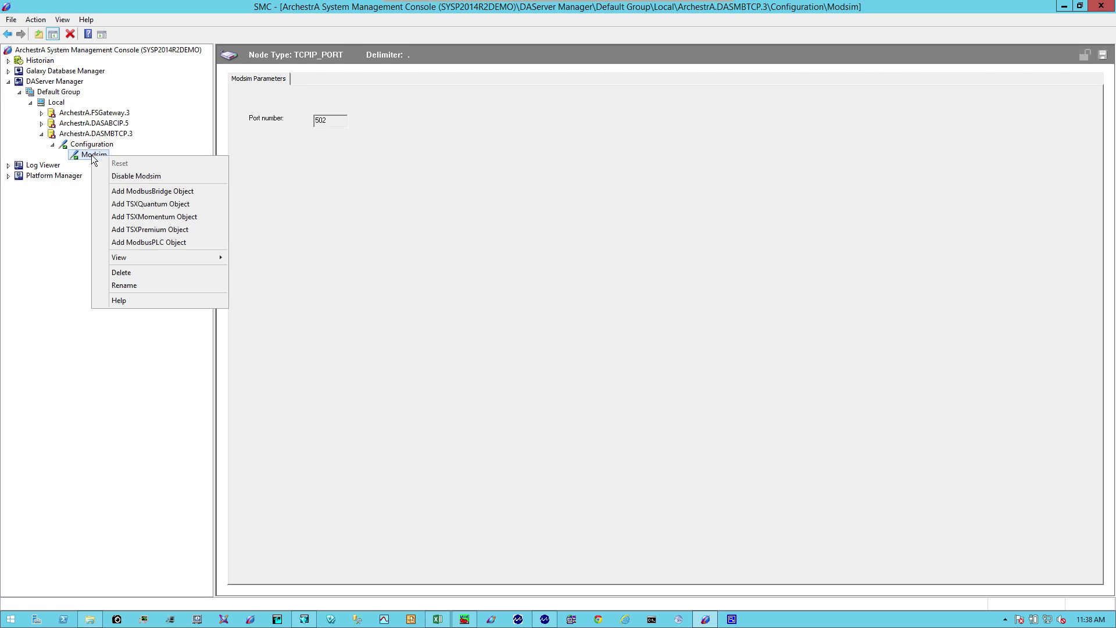
click(195, 245)
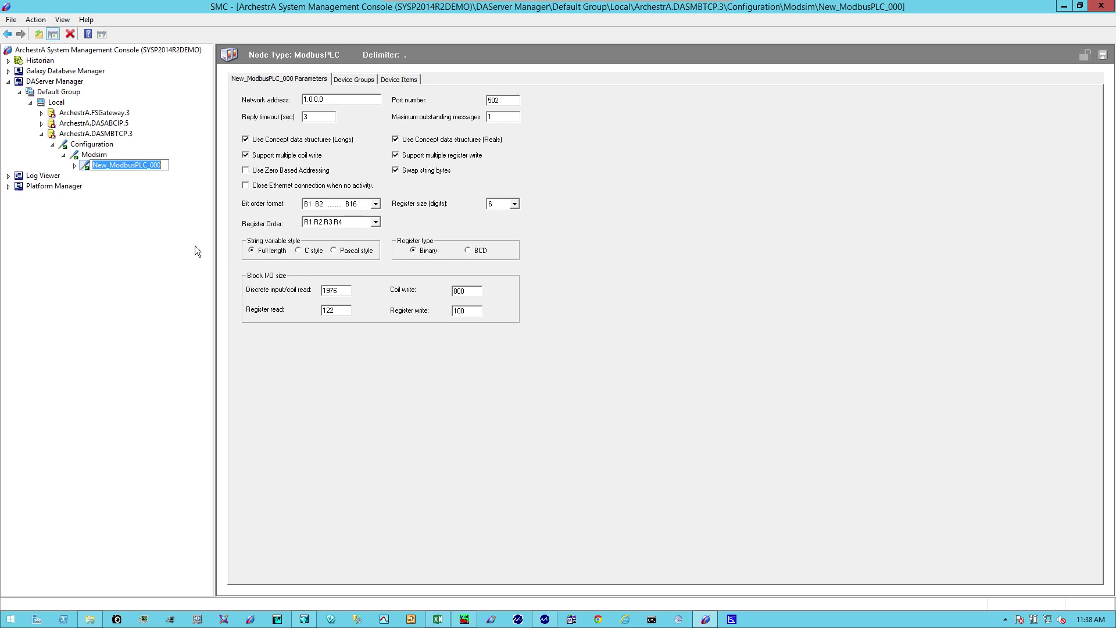
text(PLC)
key(Return)
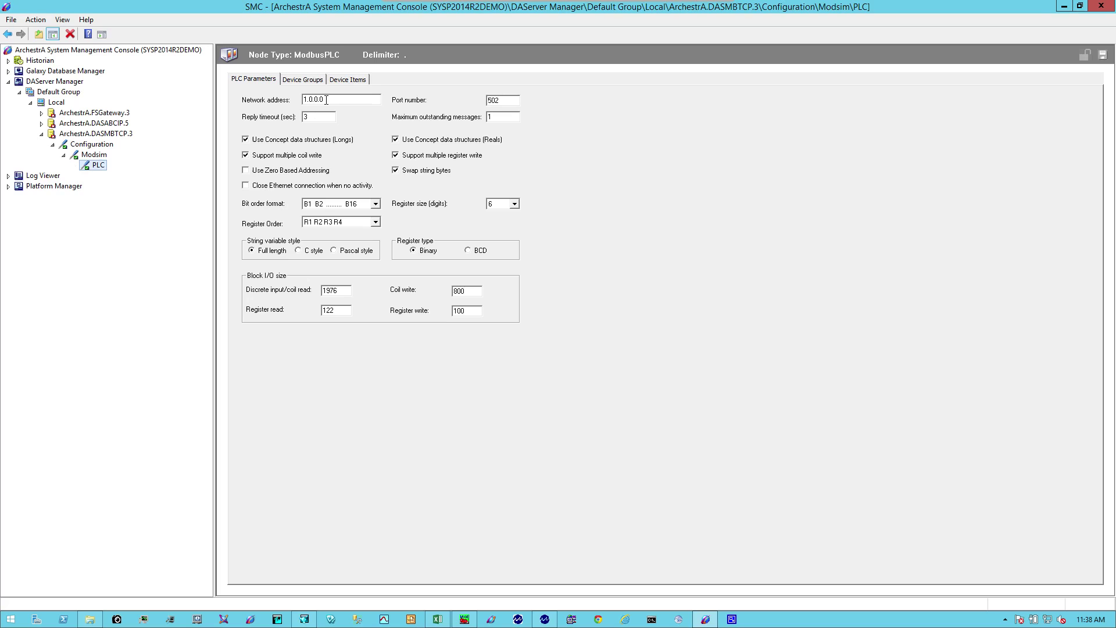
Enter PLC network address 127.0.0.1, check the Modbus simulator, and choose 5-digit register size
key(Tab)
text(127.0.0.1)
click(464, 619)
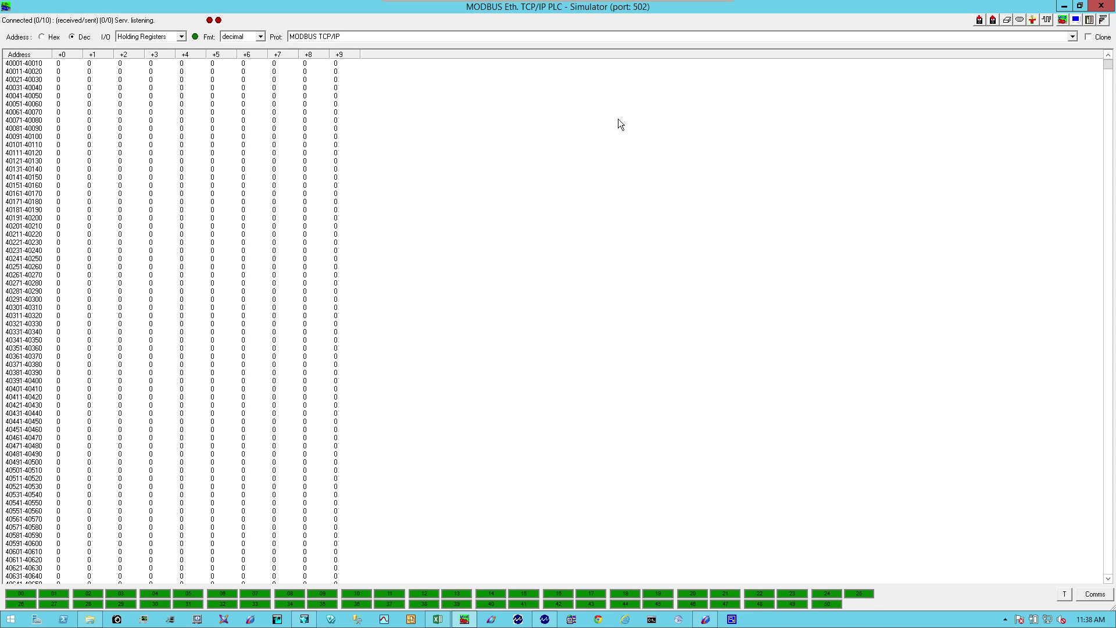
click(1064, 6)
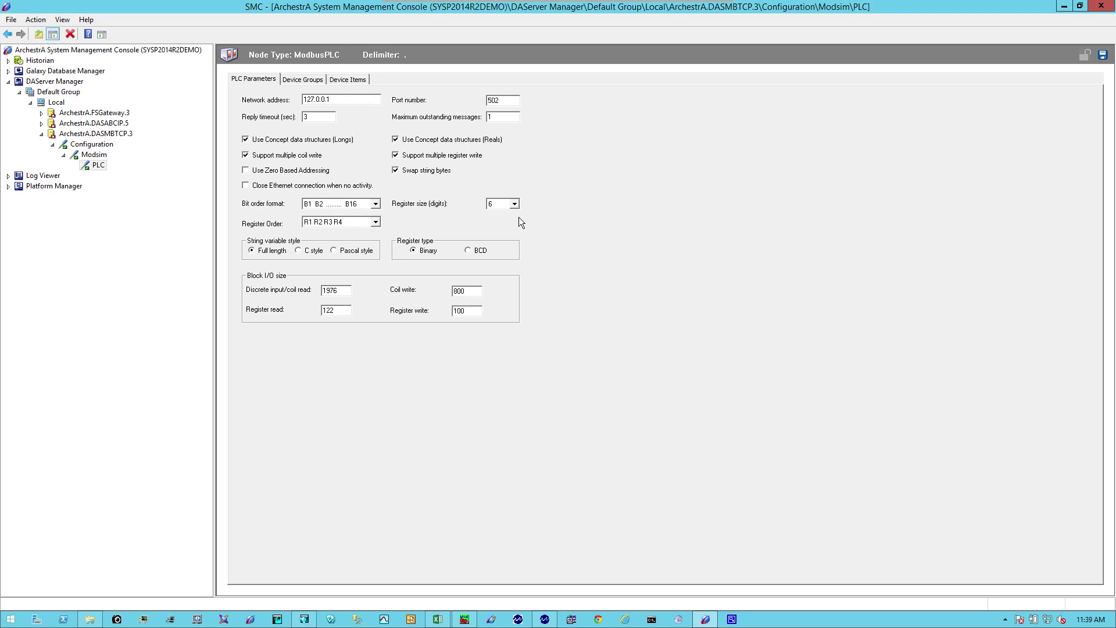
click(464, 620)
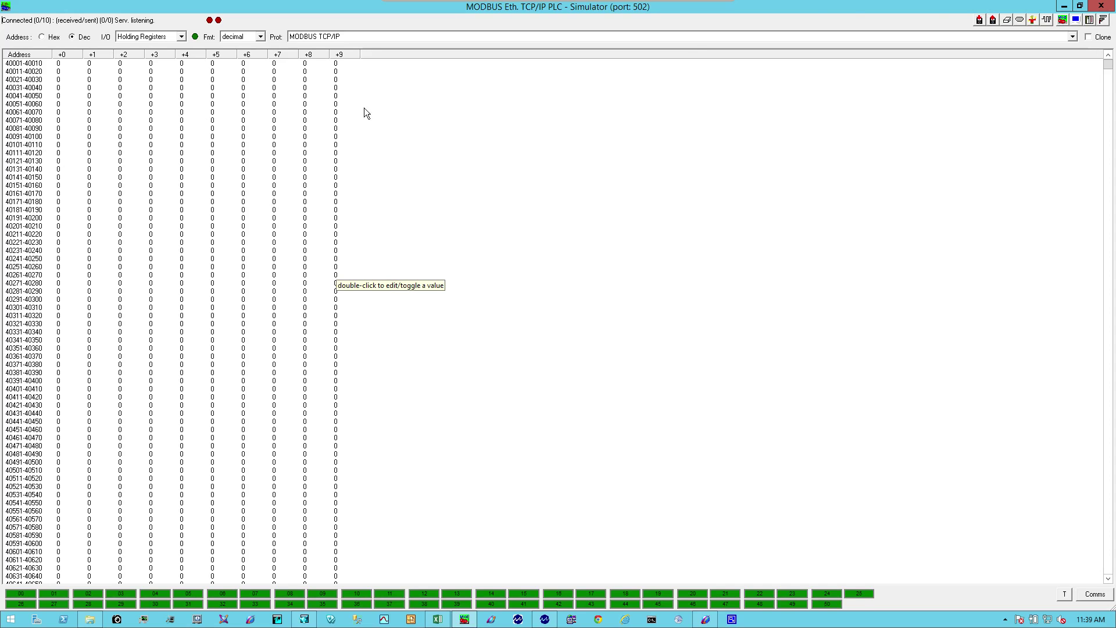
click(1063, 7)
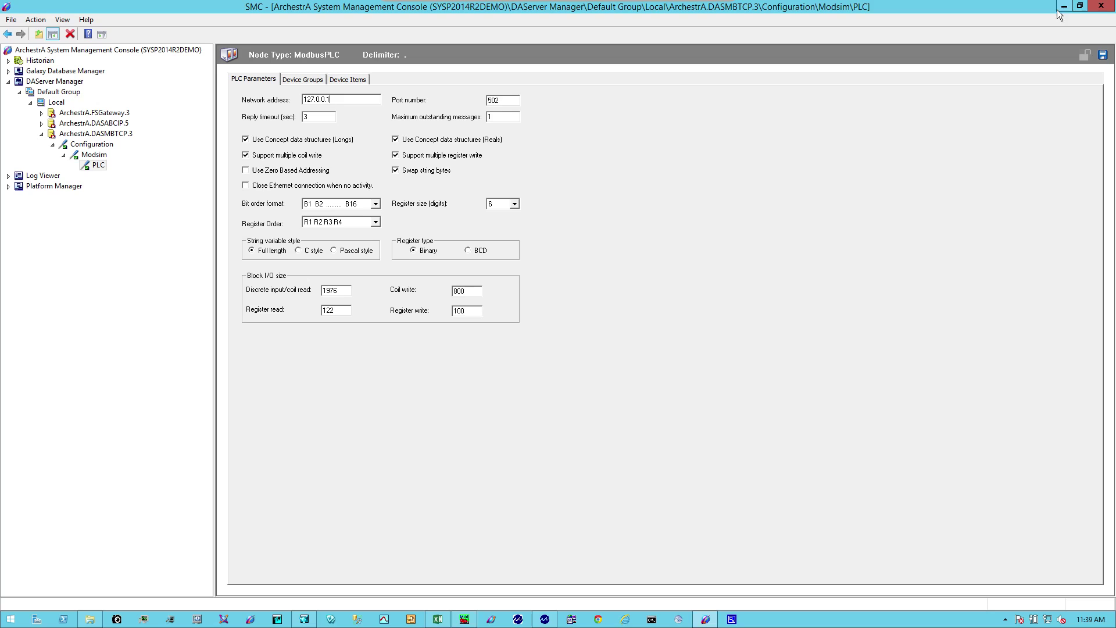
click(515, 204)
Add a device group to the PLC and rename it Topic
click(300, 81)
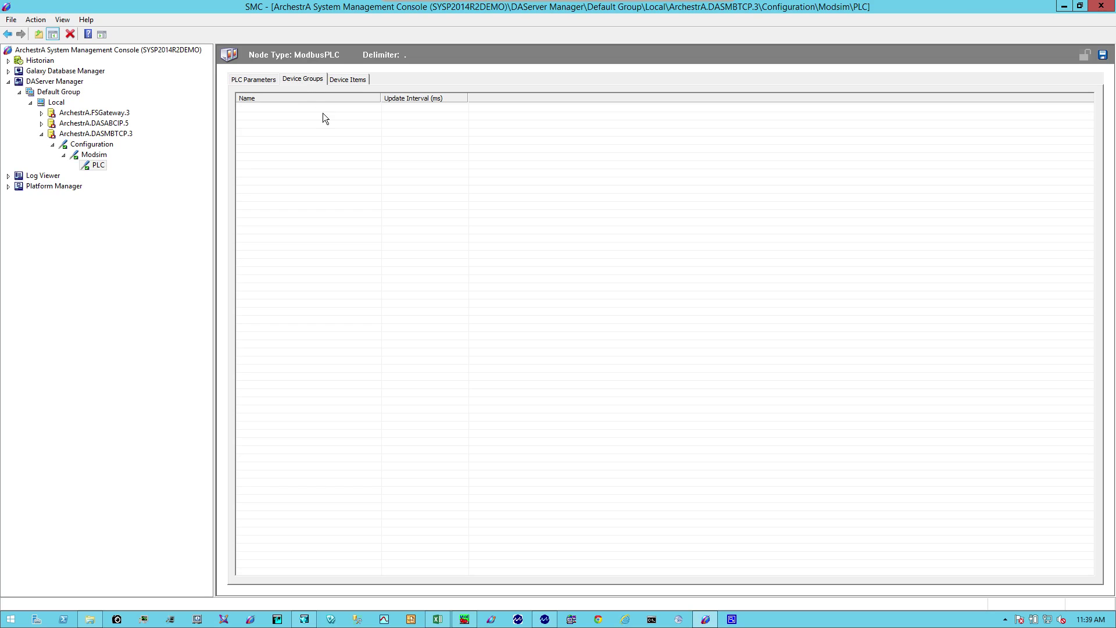
right_click(263, 111)
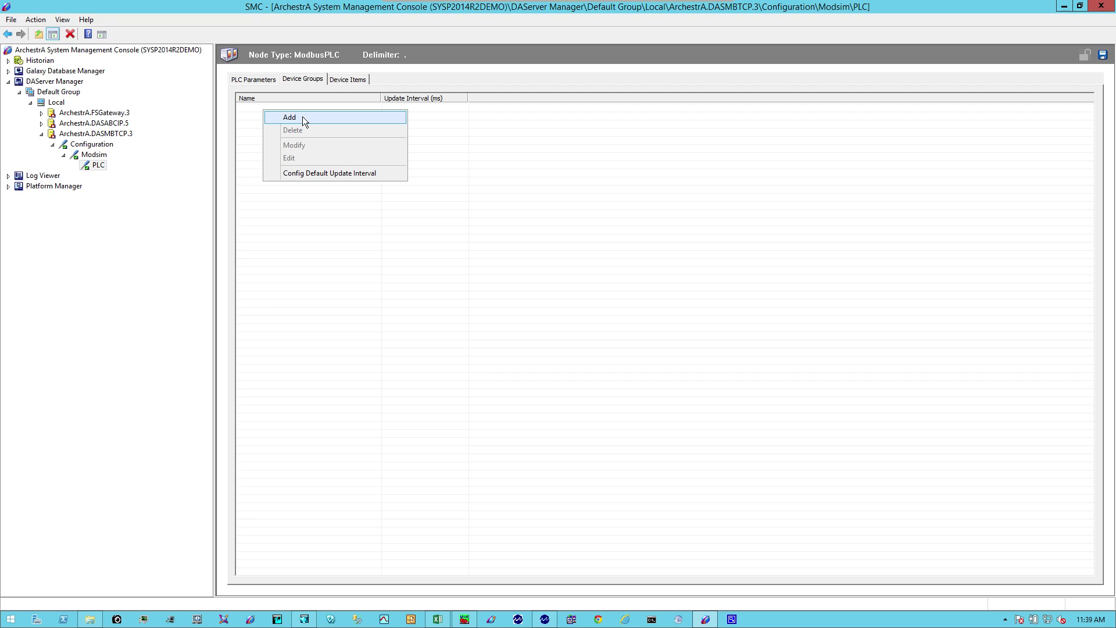
click(303, 117)
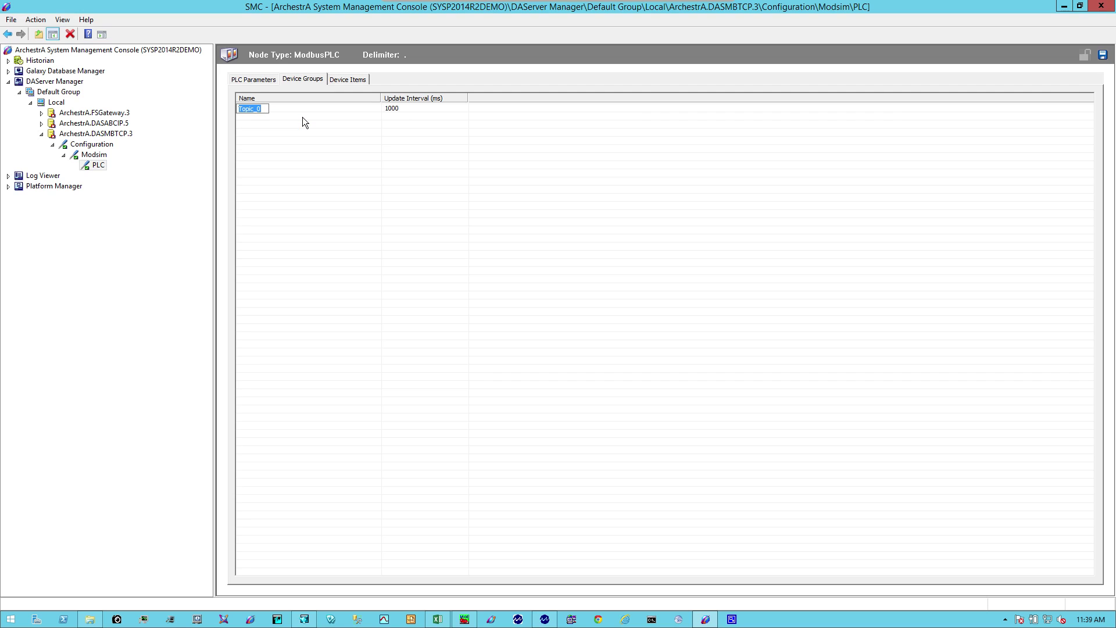
key(End)
key(BackSpace)
key(BackSpace)
key(BackSpace)
text(c)
key(Return)
Save the PLC configuration and activate the ArchestrA.DASMBTCP.3 server
click(1102, 57)
click(93, 135)
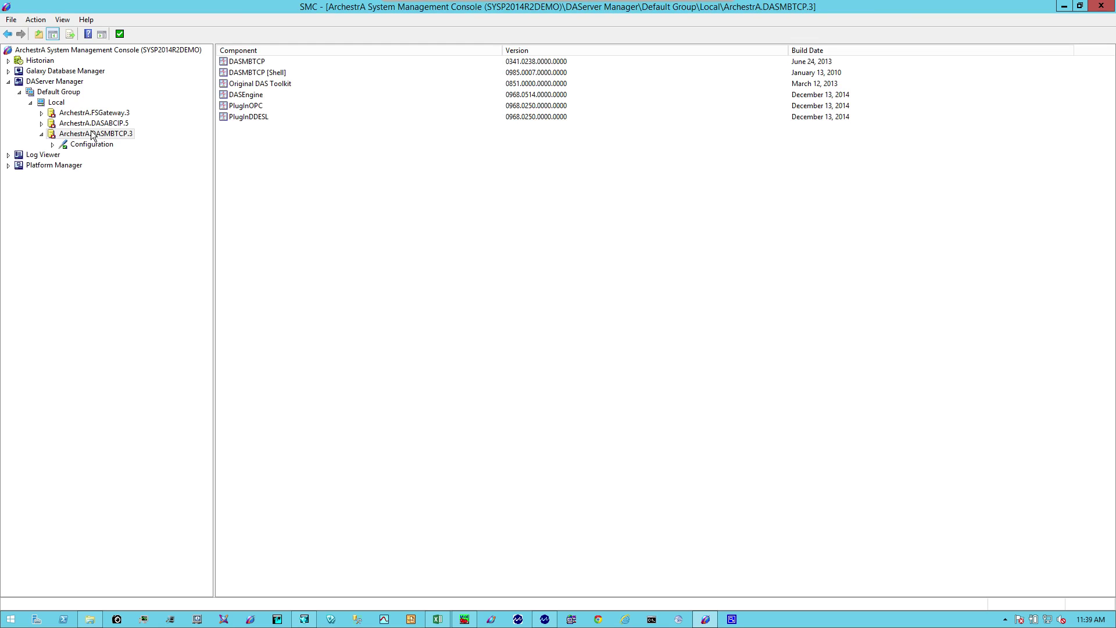
right_click(93, 135)
click(142, 138)
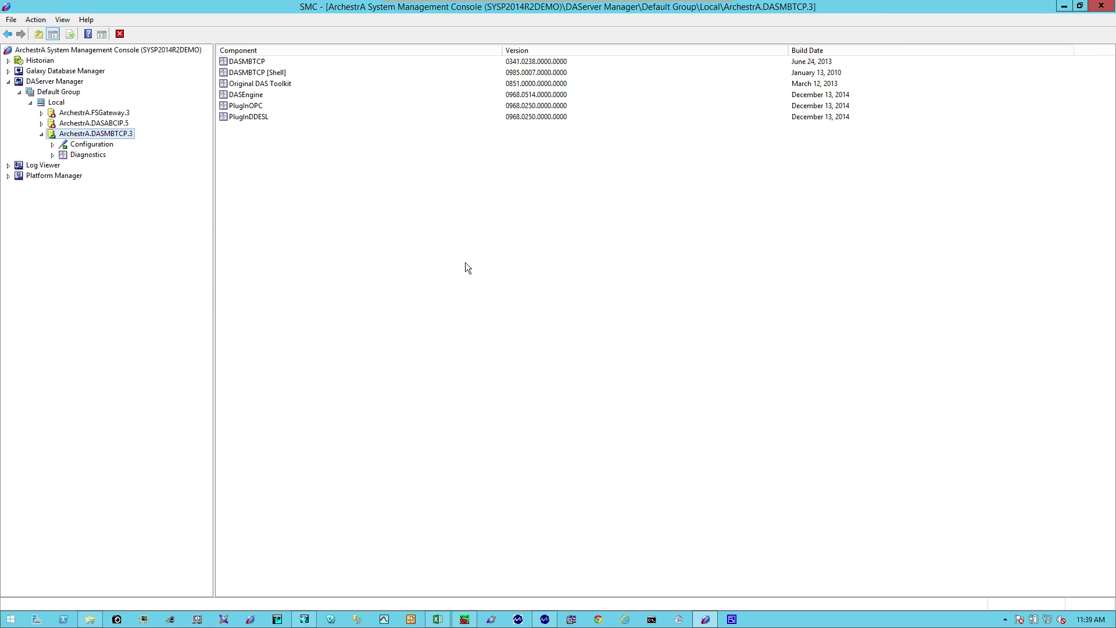
click(304, 619)
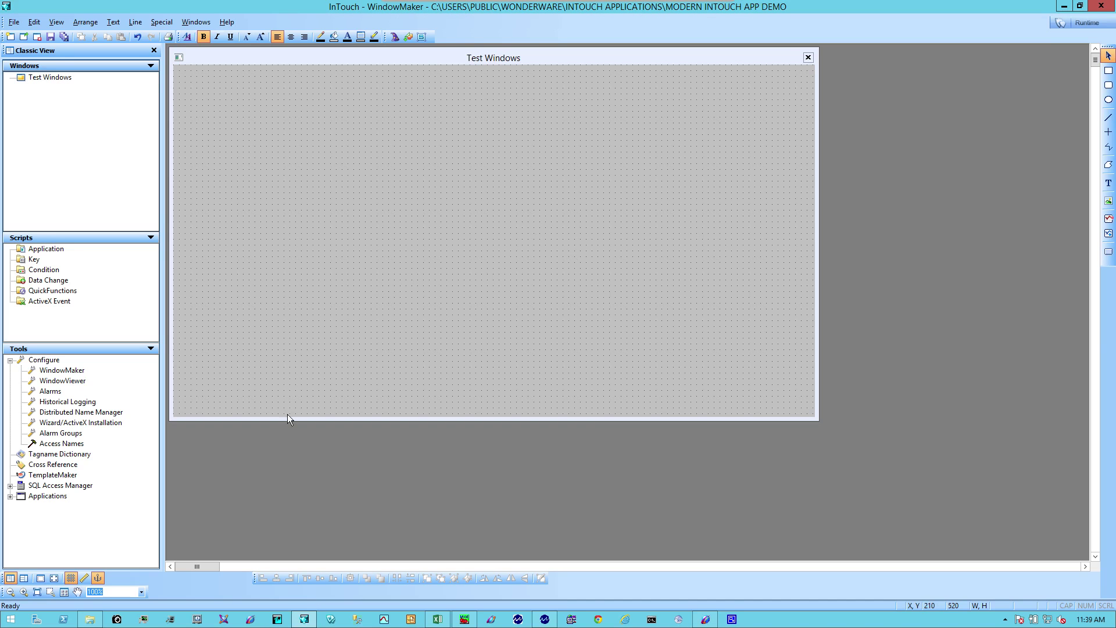
Create access name Modsim with application DASMBTCP and topic Topic, then close Access Names
click(64, 444)
double_click(51, 446)
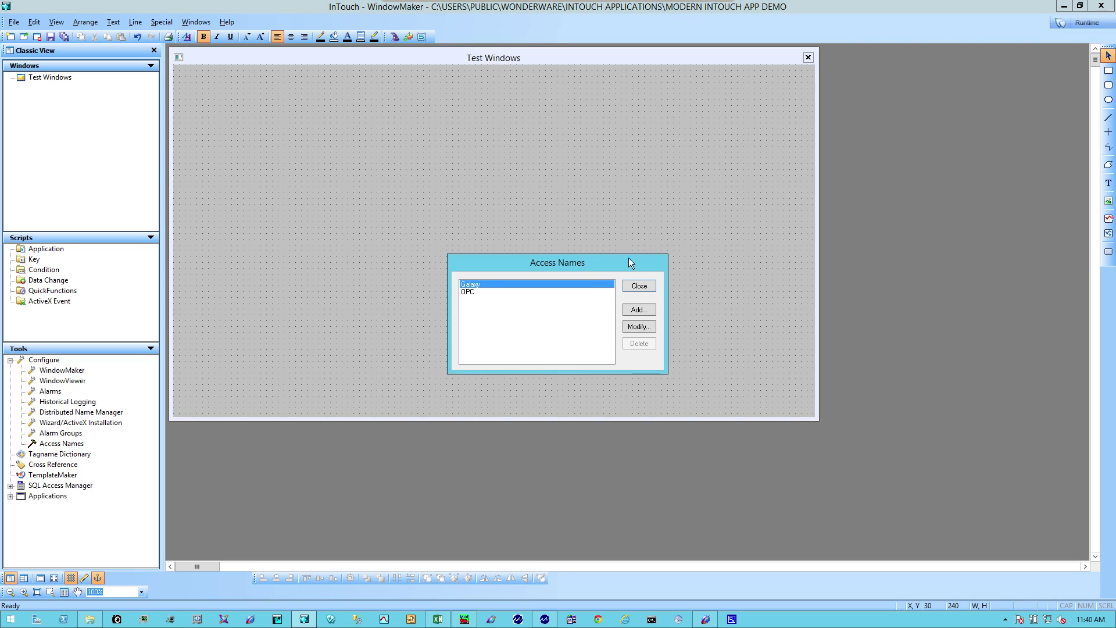
click(636, 309)
text(Mod)
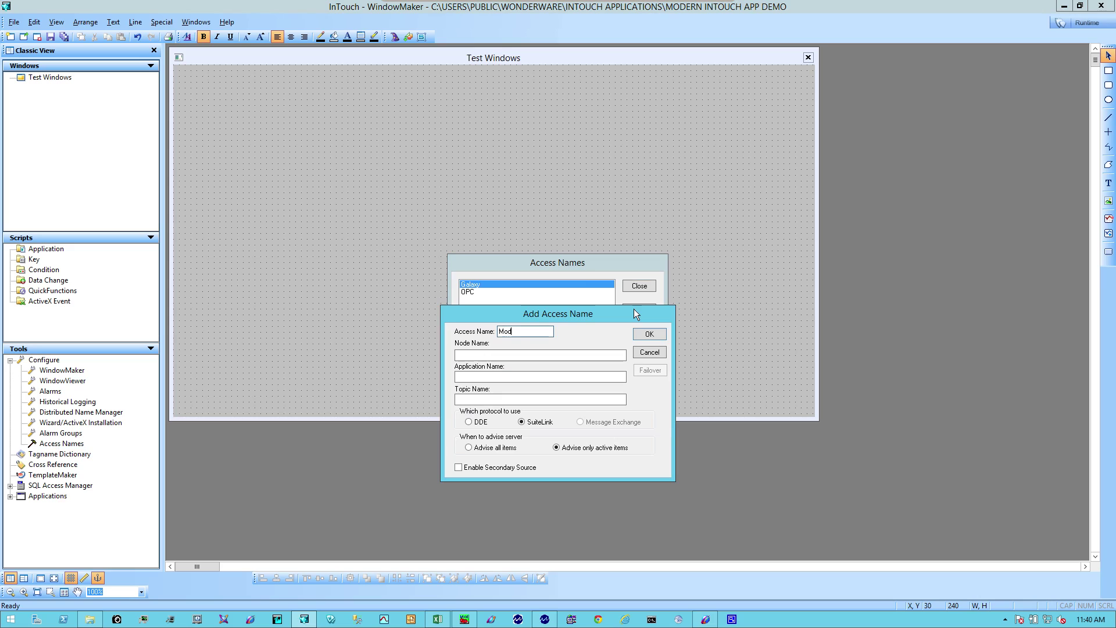
text(sim)
click(496, 354)
click(479, 377)
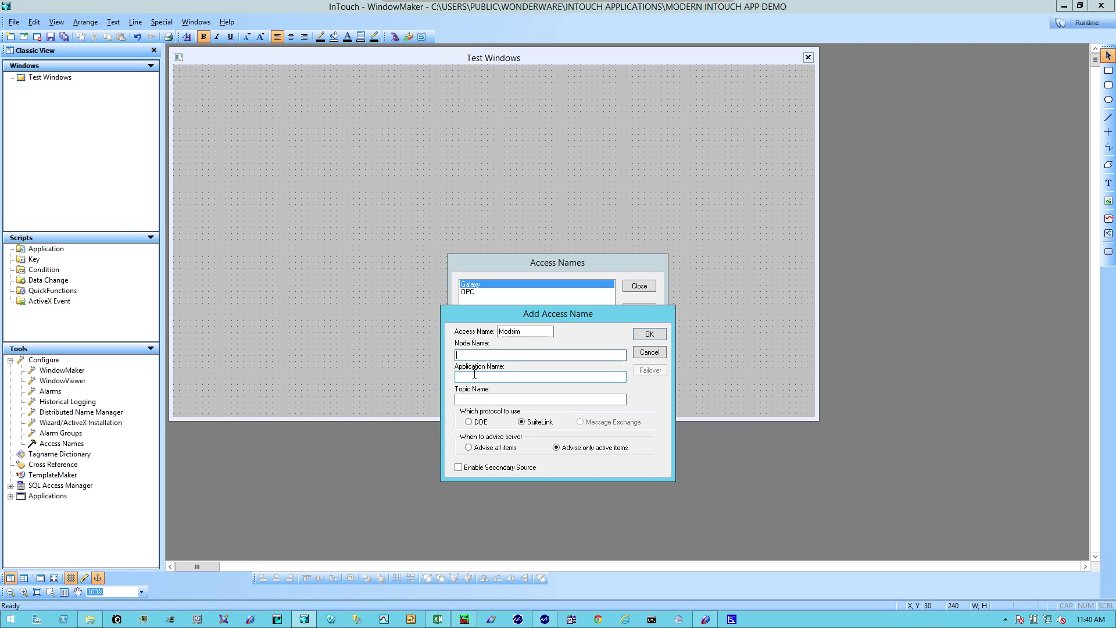
click(477, 375)
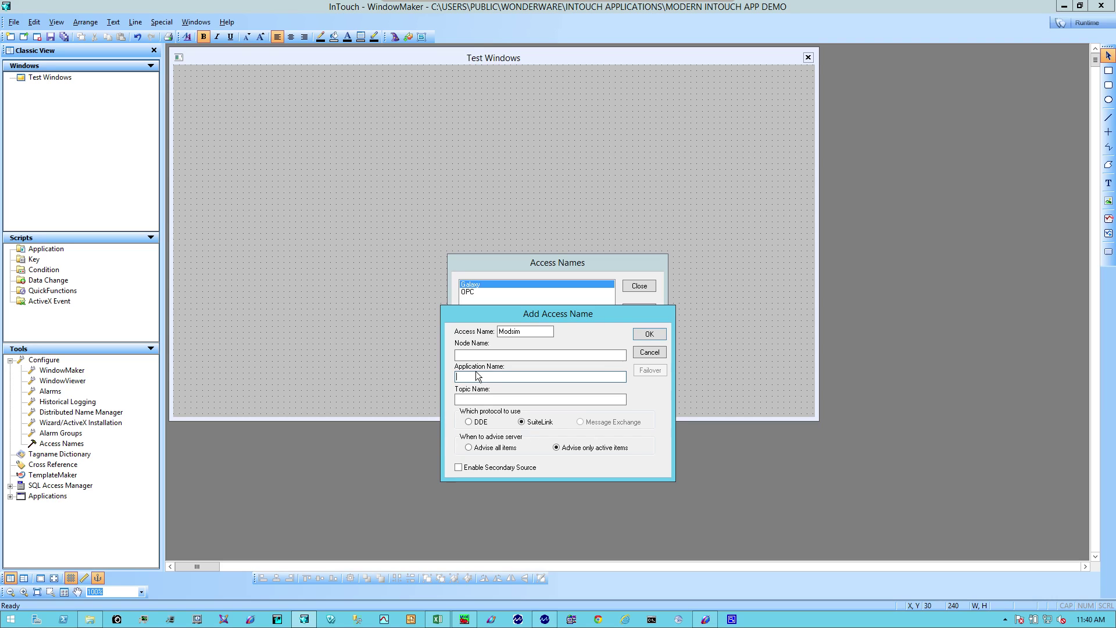
text(DASMBTCP)
click(471, 399)
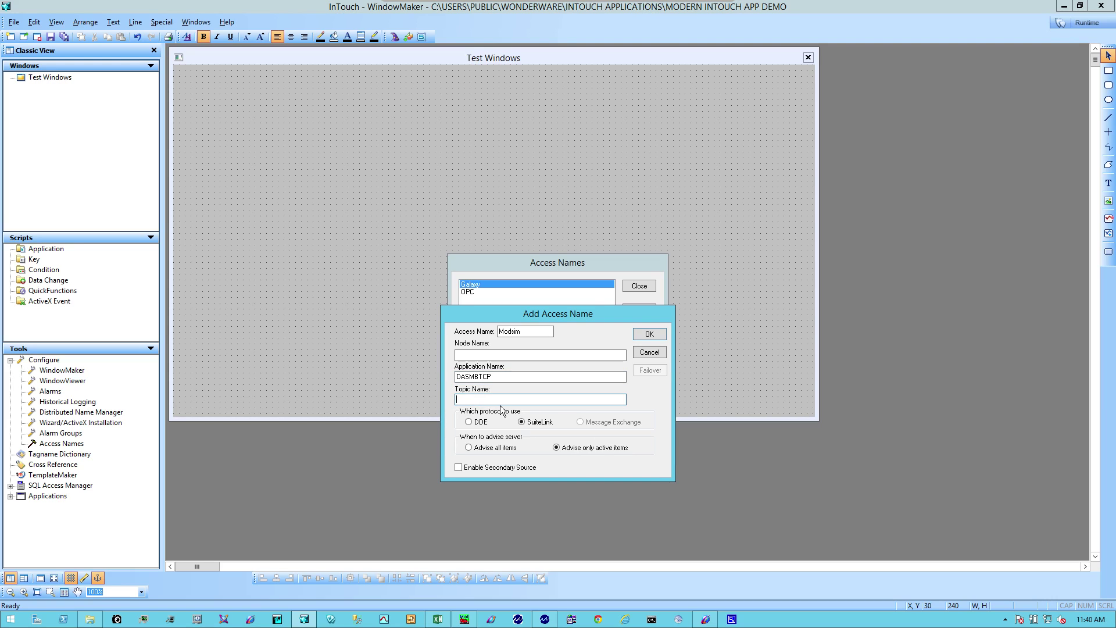
text(Topic)
click(650, 336)
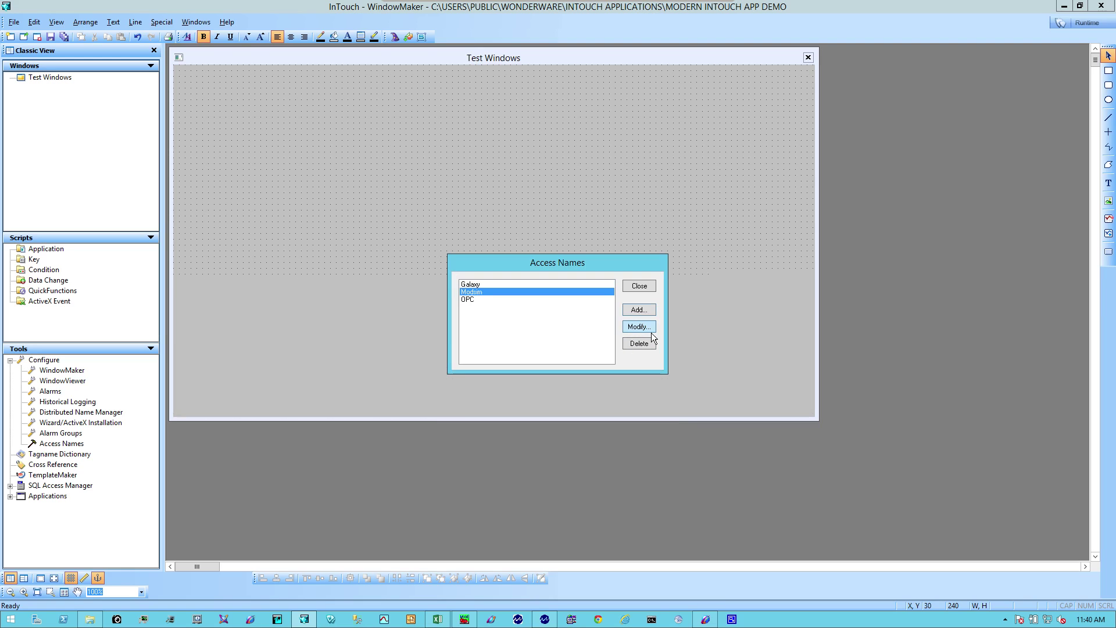
click(638, 286)
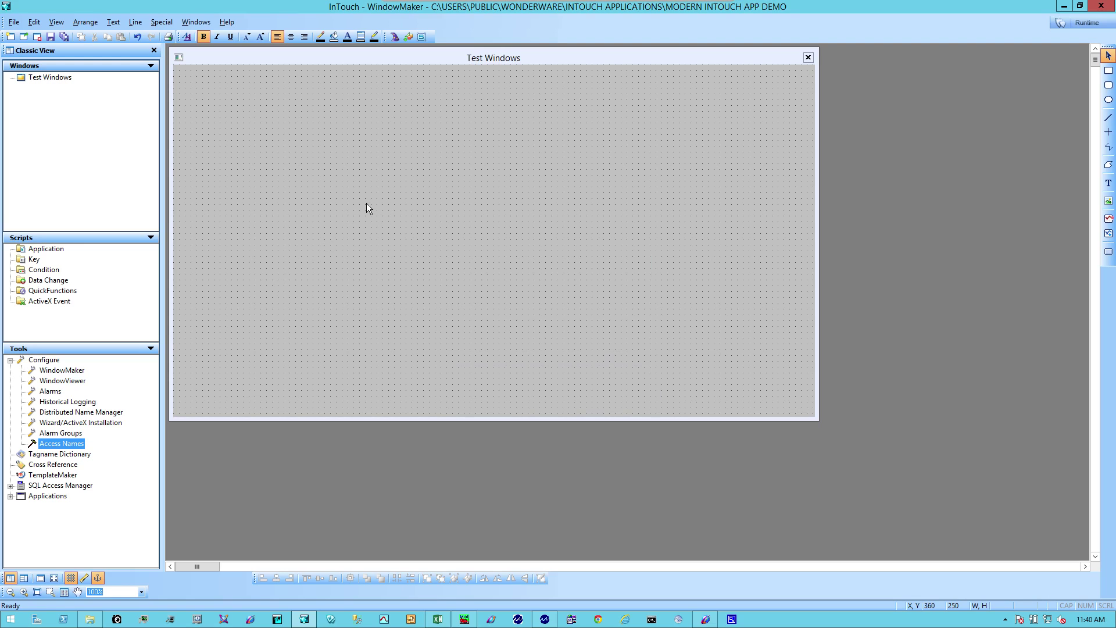
Start a new Tagname Dictionary entry and set its type to I/O Real
double_click(55, 454)
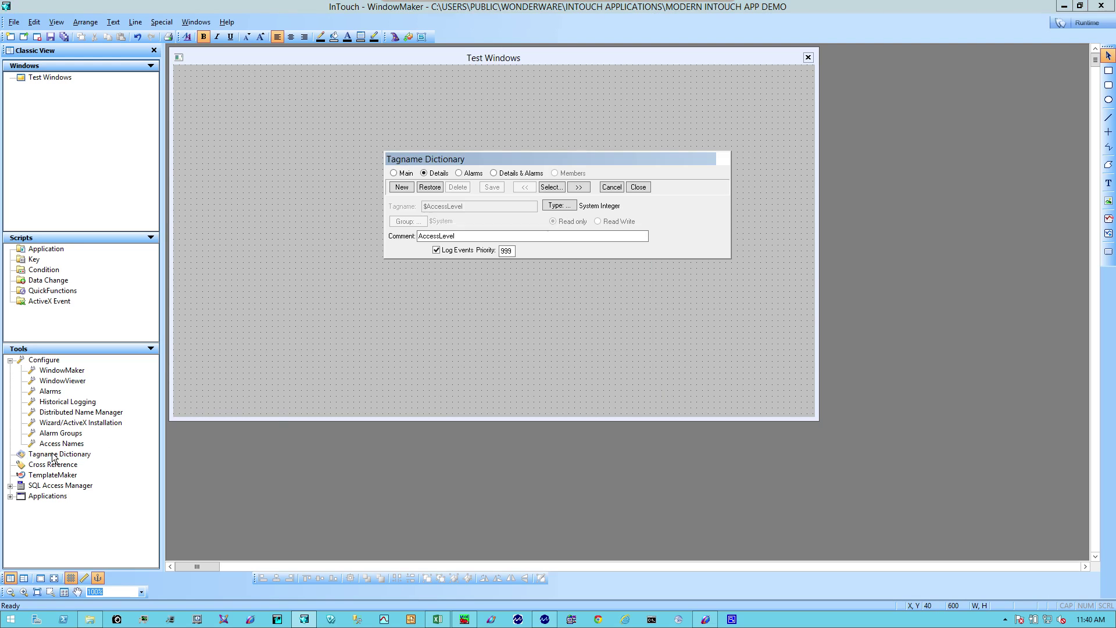
click(404, 185)
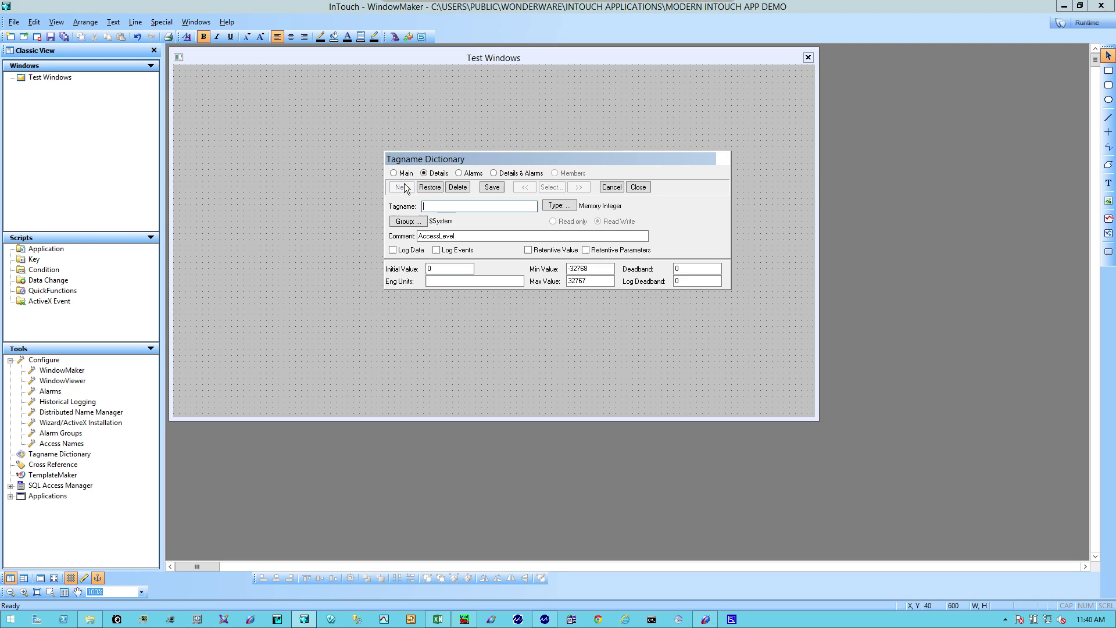
click(565, 207)
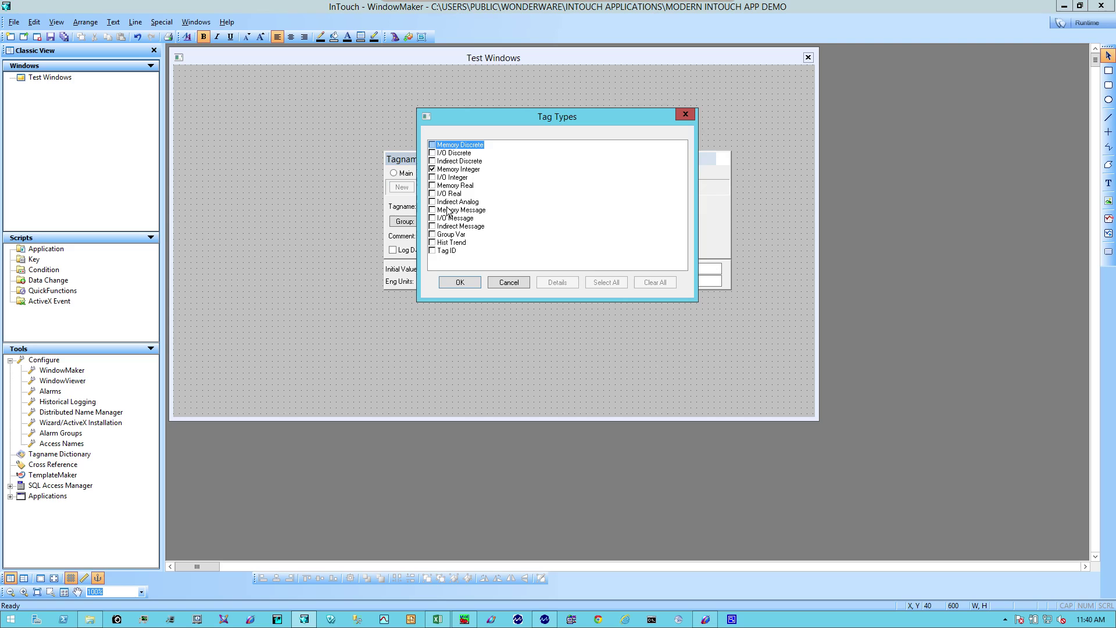
click(432, 194)
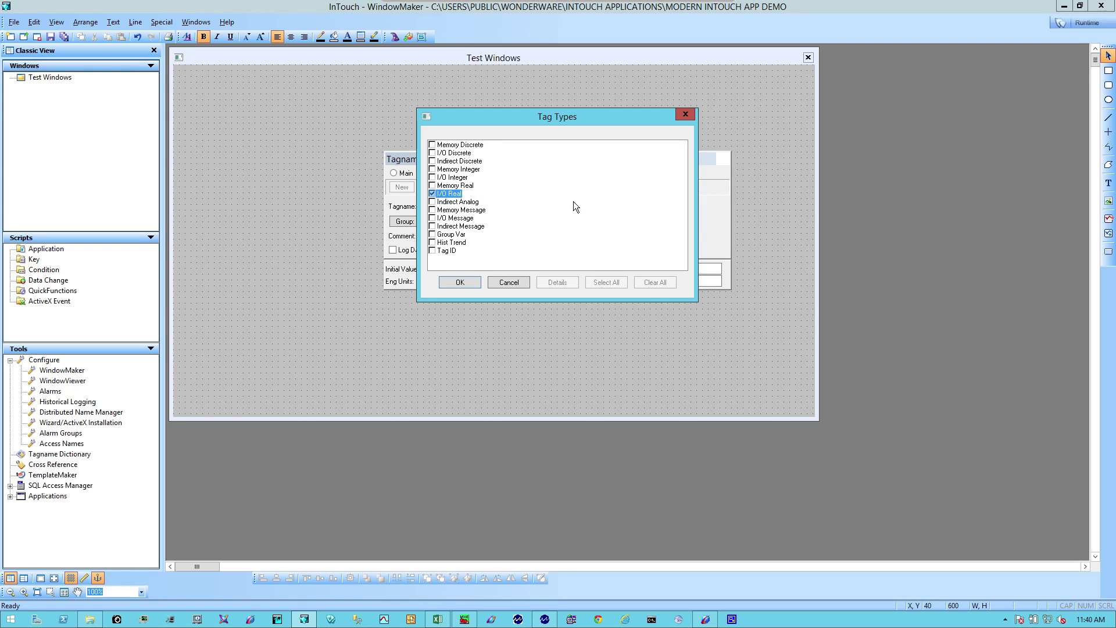
click(455, 283)
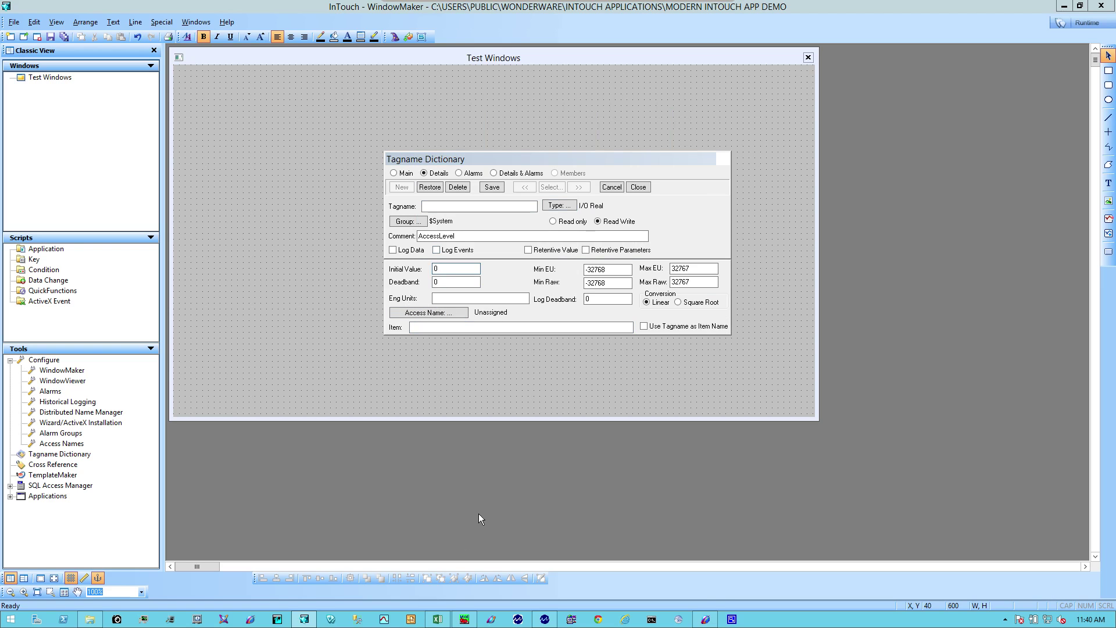
click(437, 619)
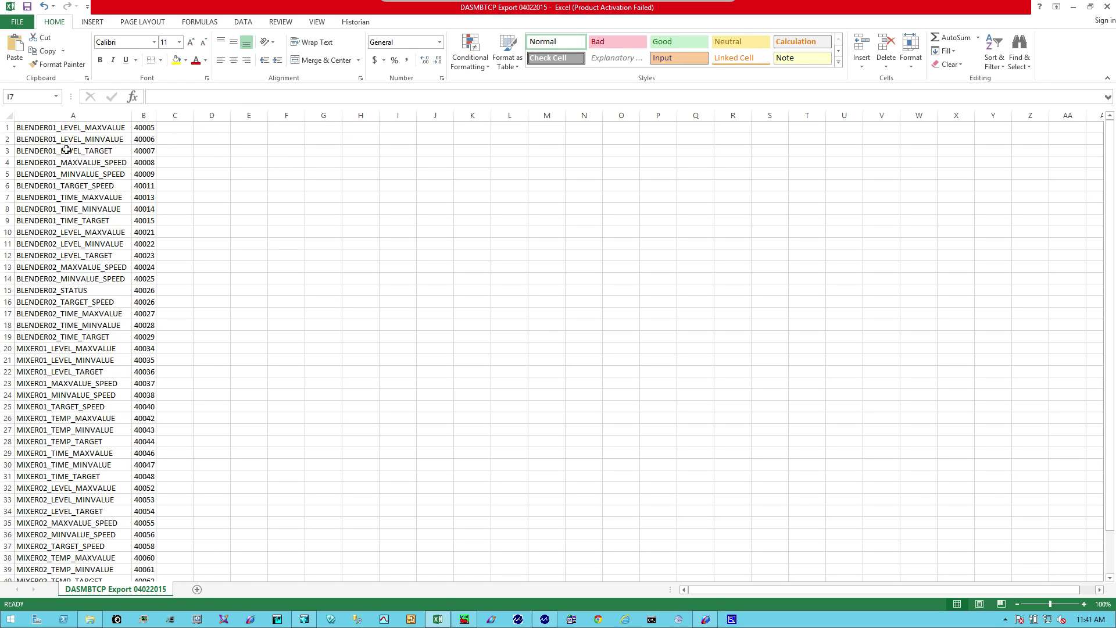
Copy BLENDER01_LEVEL_MAXVALUE from cell A1's text in the formula bar
click(43, 128)
drag(270, 100, 150, 99)
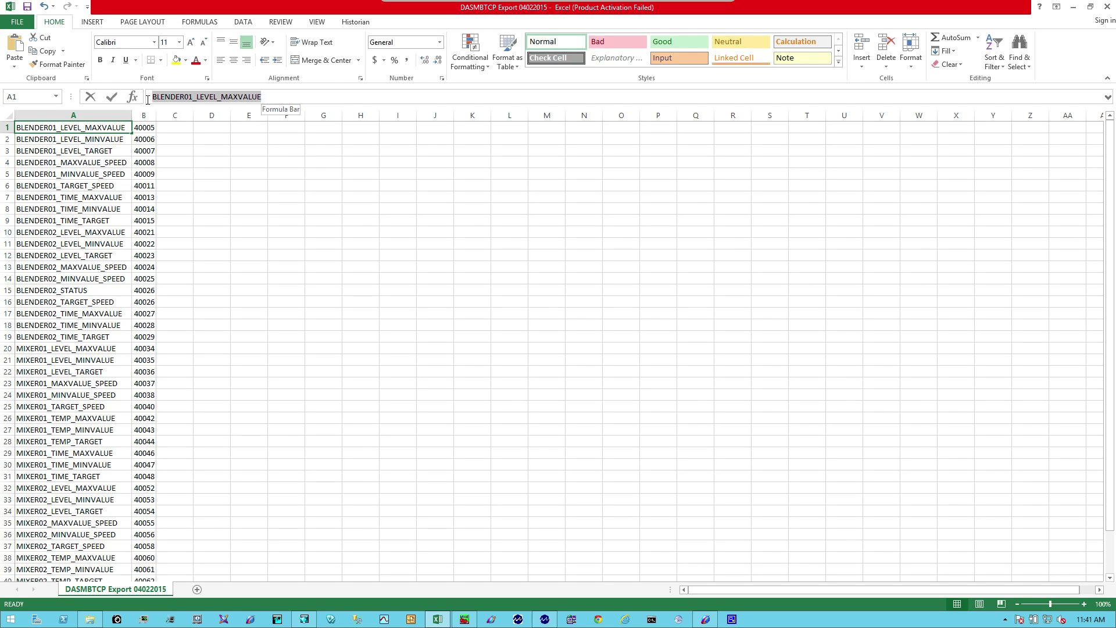
right_click(180, 96)
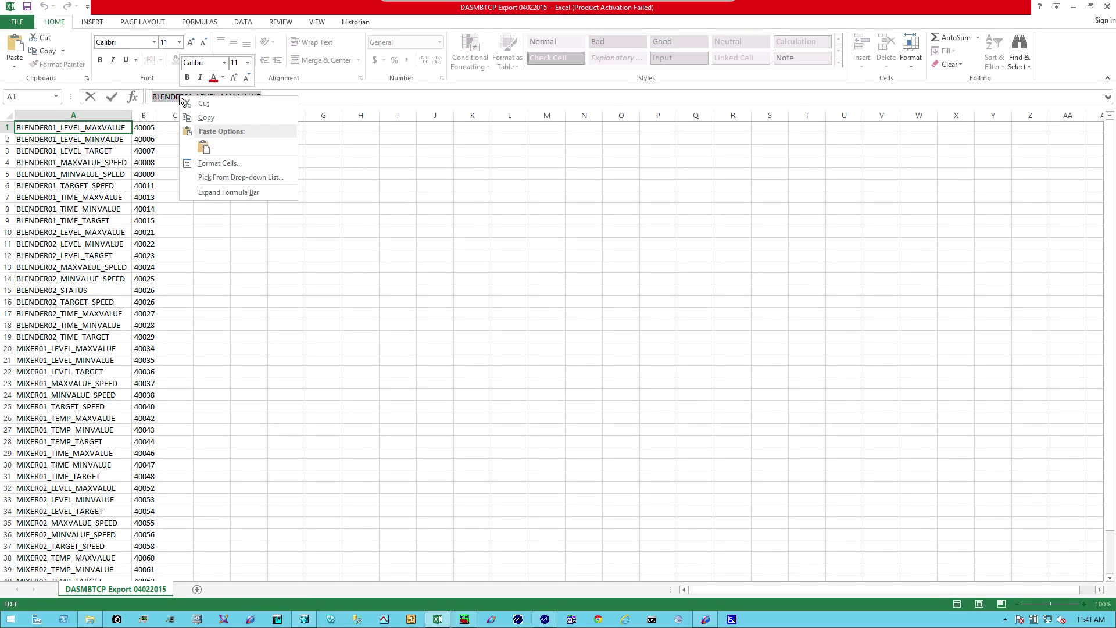
click(210, 120)
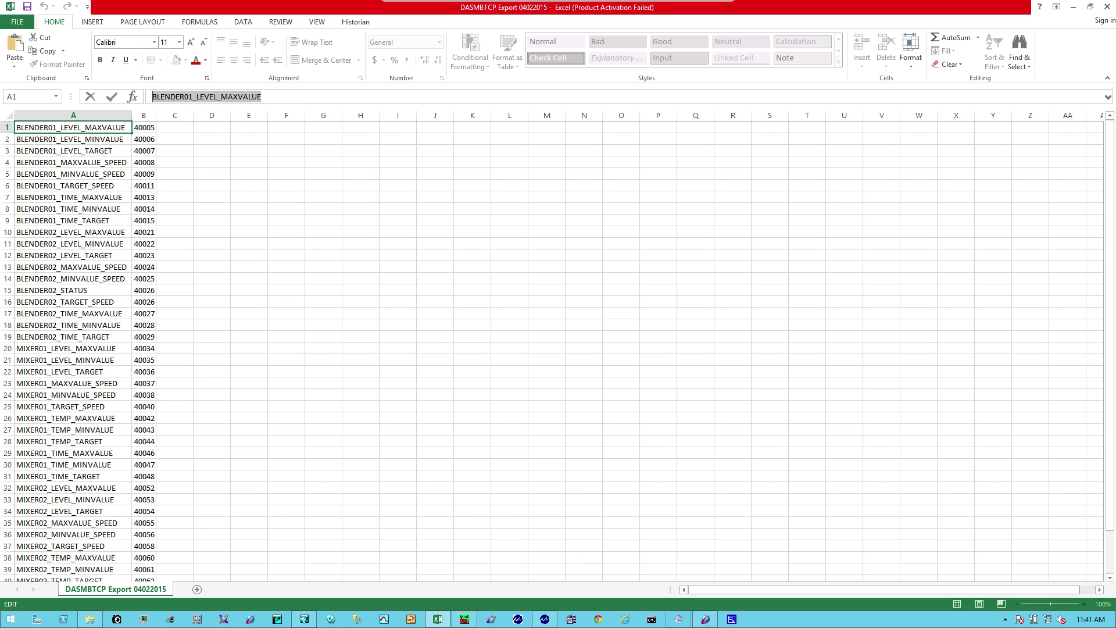
Paste BLENDER01_LEVEL_MAXVALUE into the new tag's Tagname field in WindowMaker
click(304, 619)
click(444, 207)
right_click(444, 208)
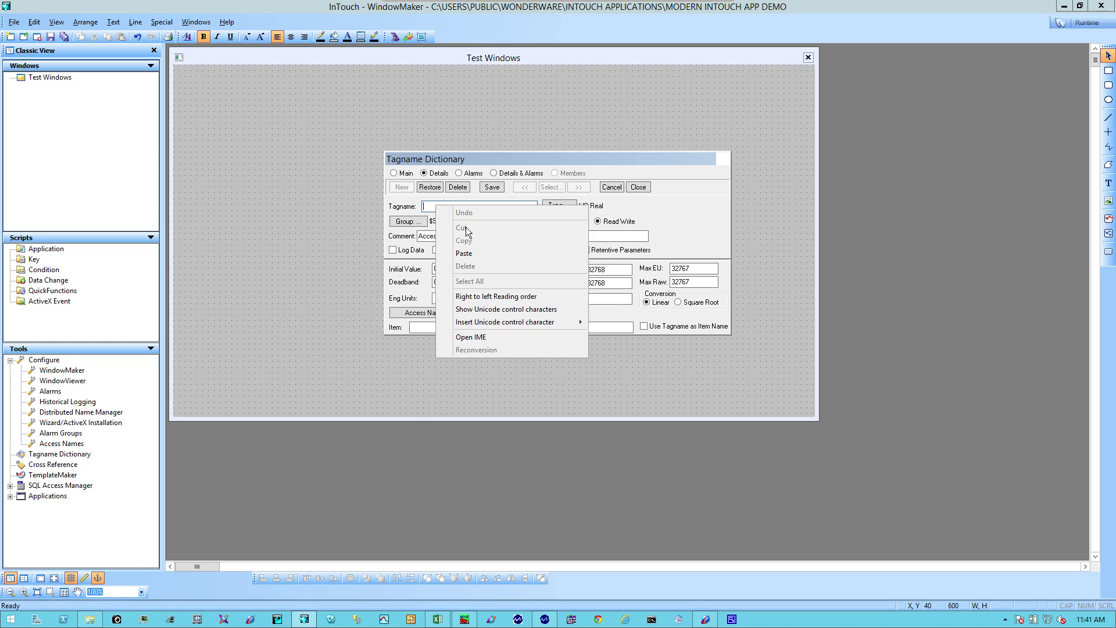
click(463, 251)
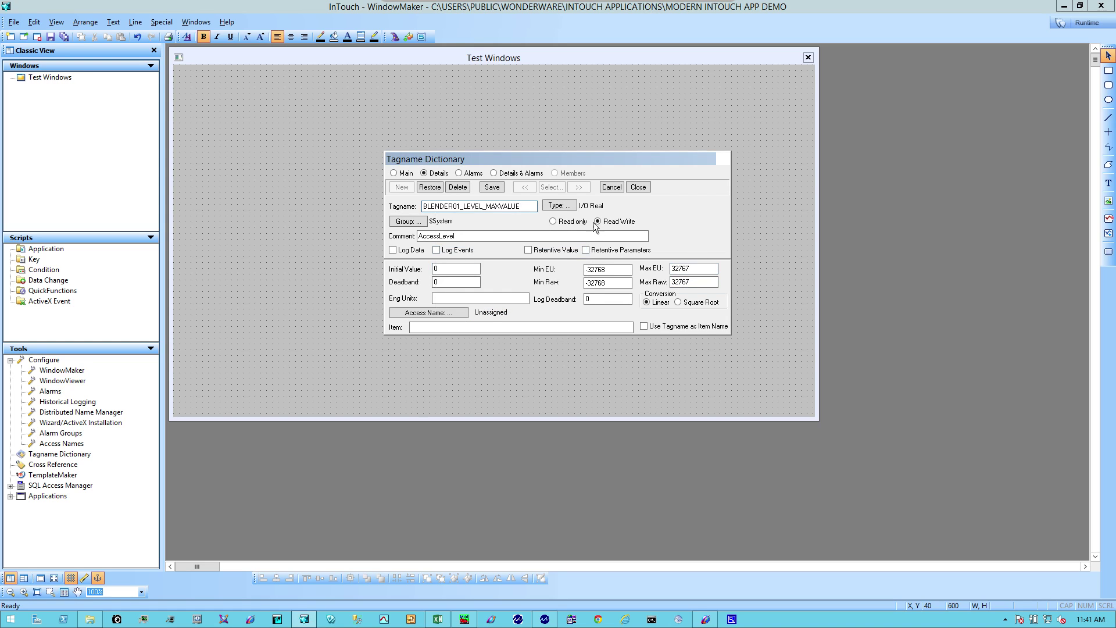
click(422, 328)
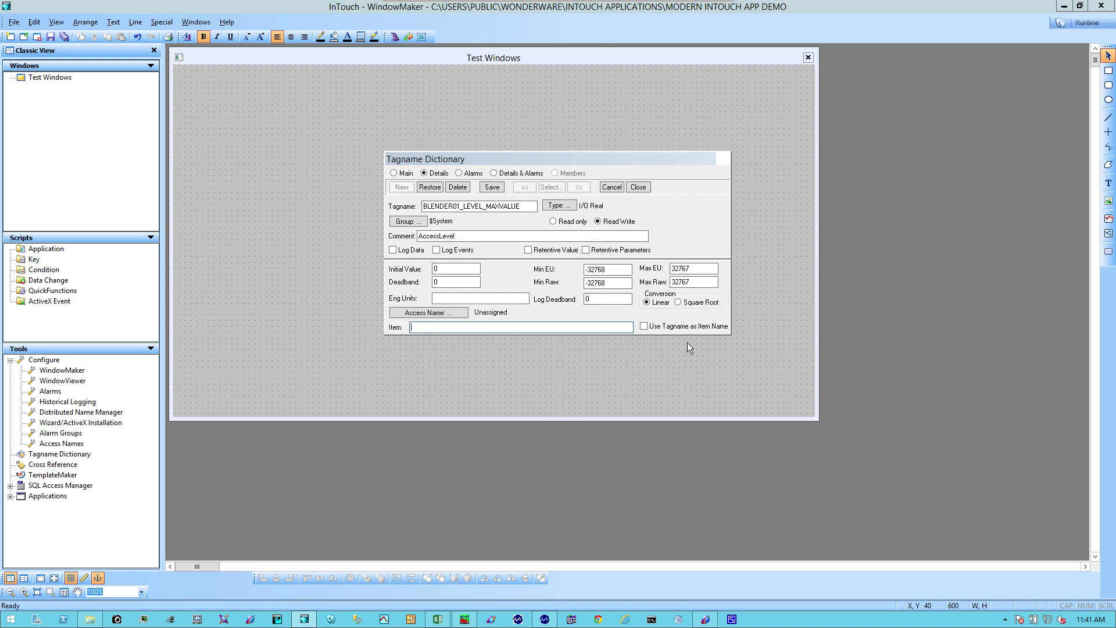
click(437, 619)
Copy register address 40005 from cell B1 via the formula bar
click(147, 129)
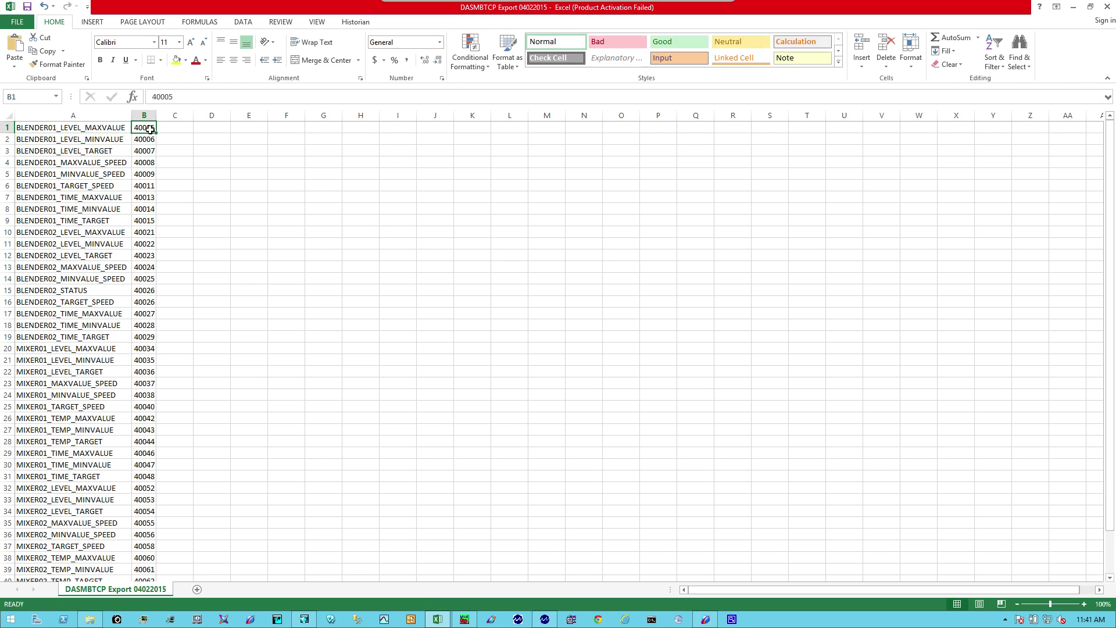
drag(178, 101, 148, 97)
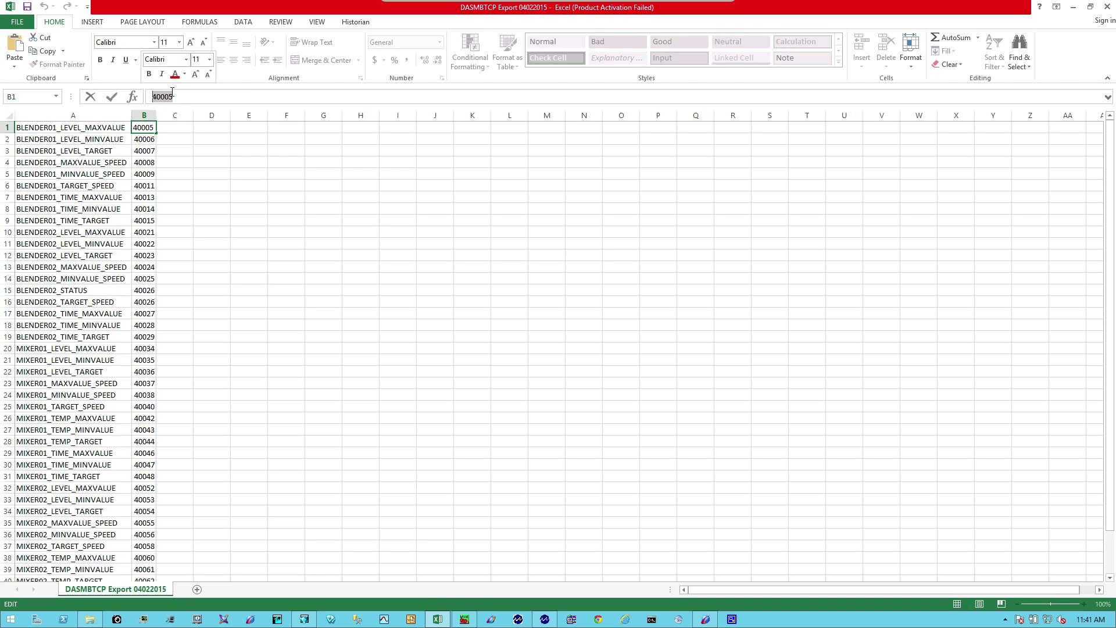
right_click(164, 99)
click(190, 119)
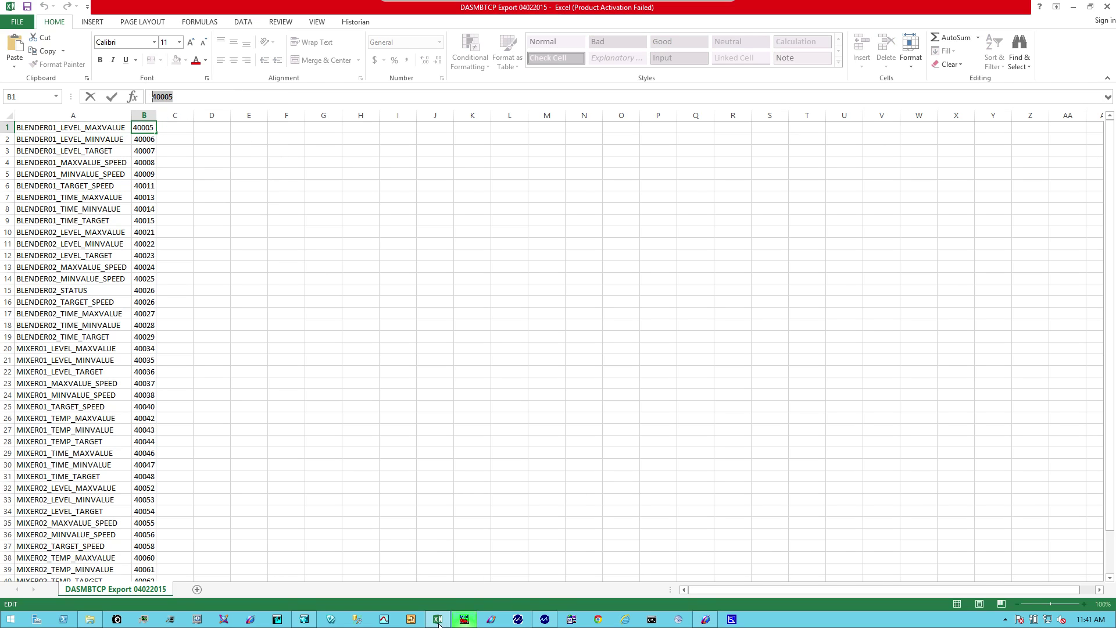
Paste 40005 as the tag's item, assign access name Modsim, and save the tag
click(304, 619)
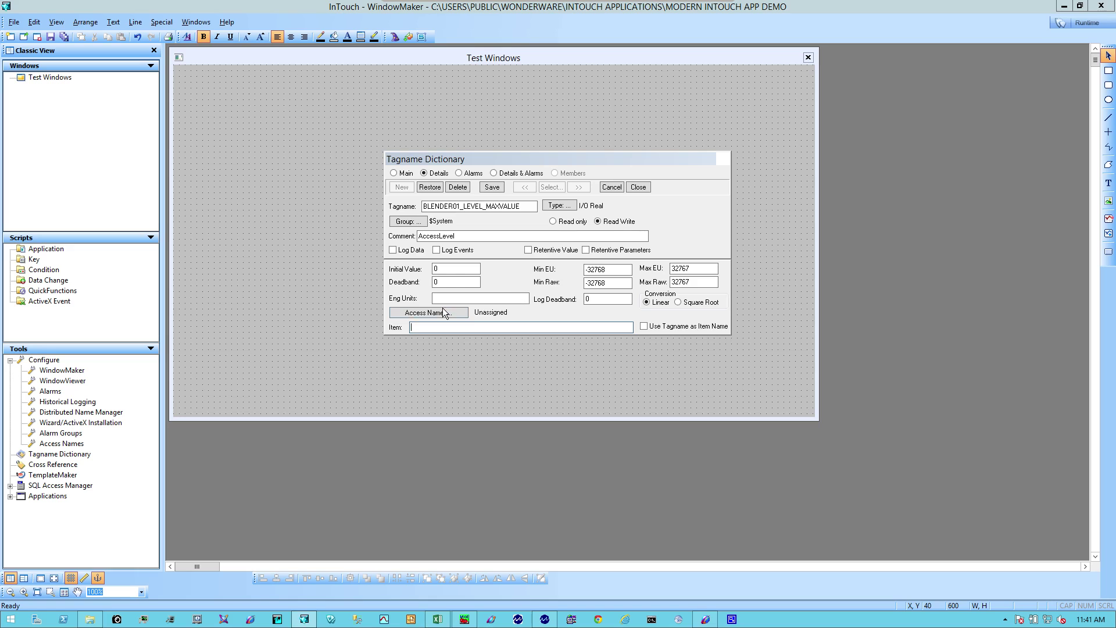
right_click(429, 327)
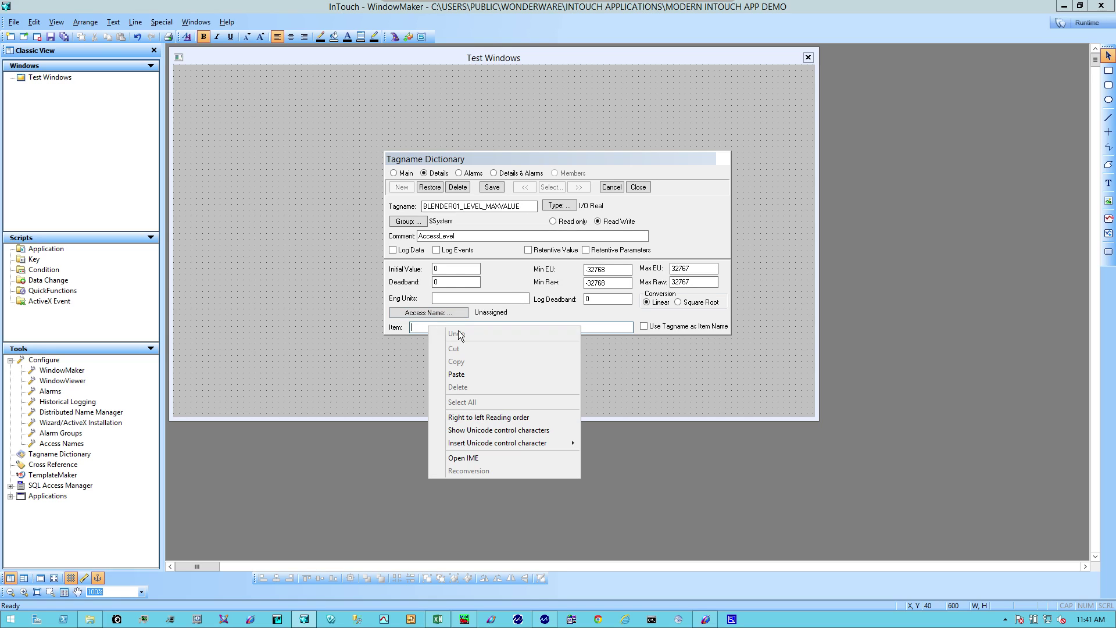
click(459, 369)
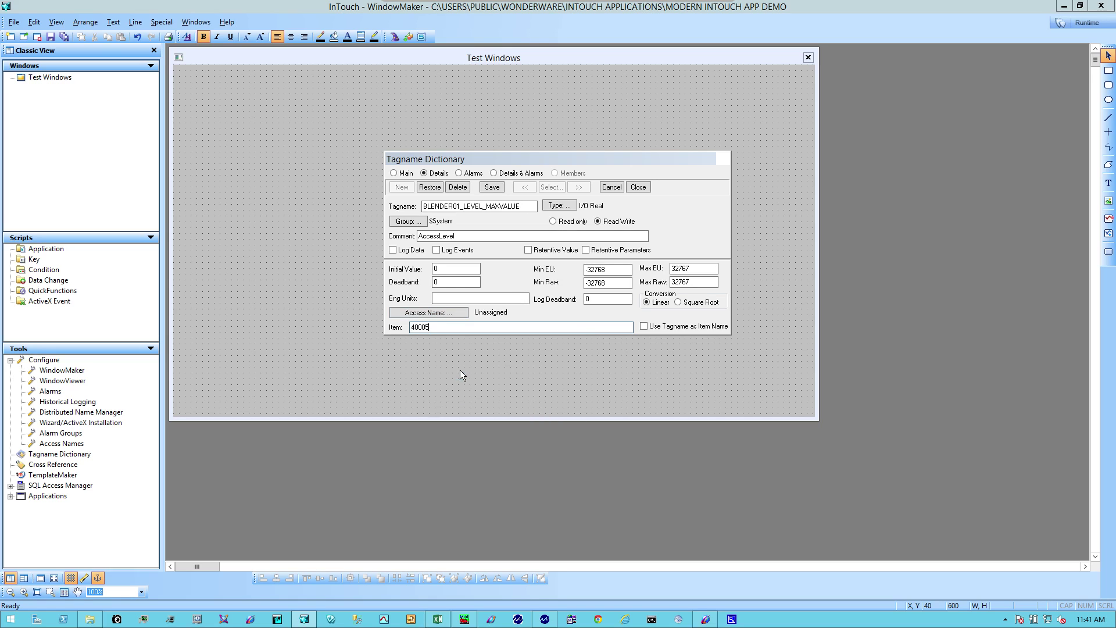
click(437, 314)
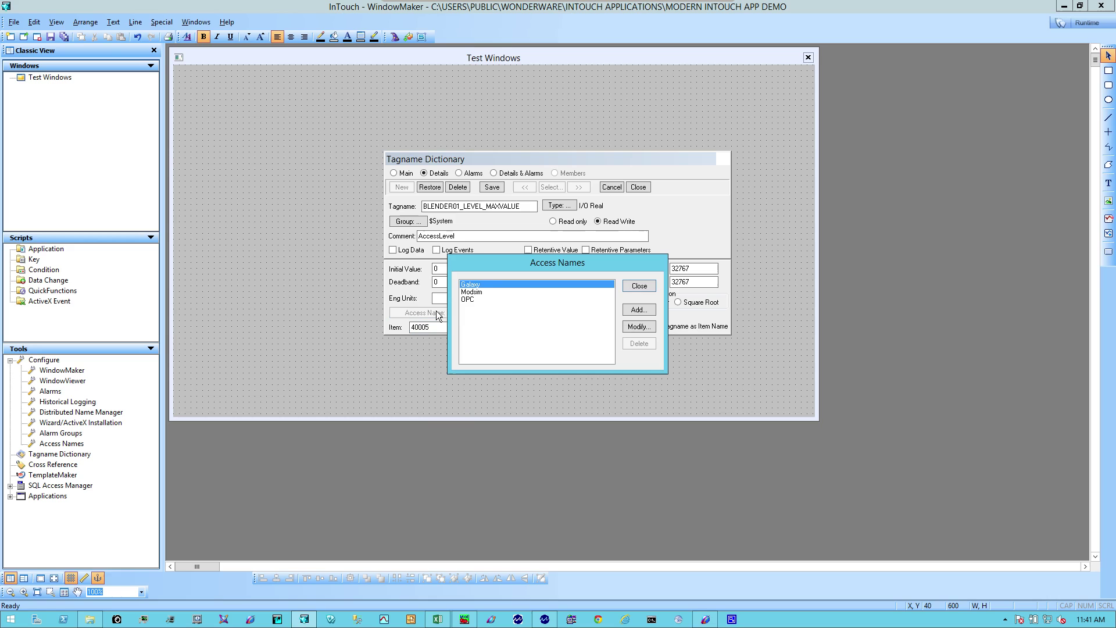
click(478, 292)
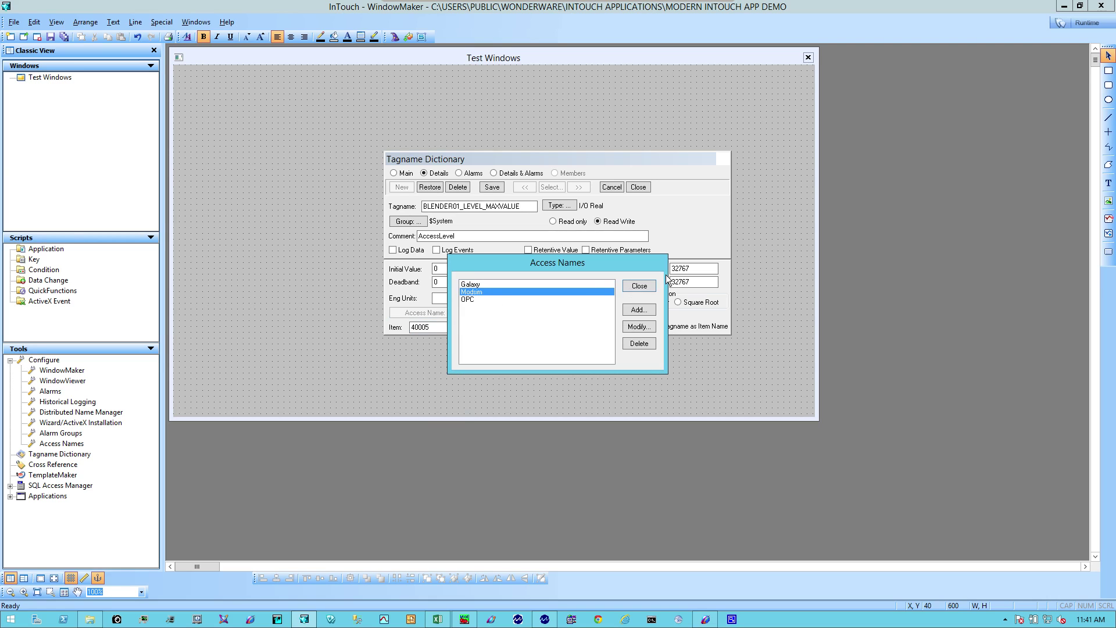
click(636, 288)
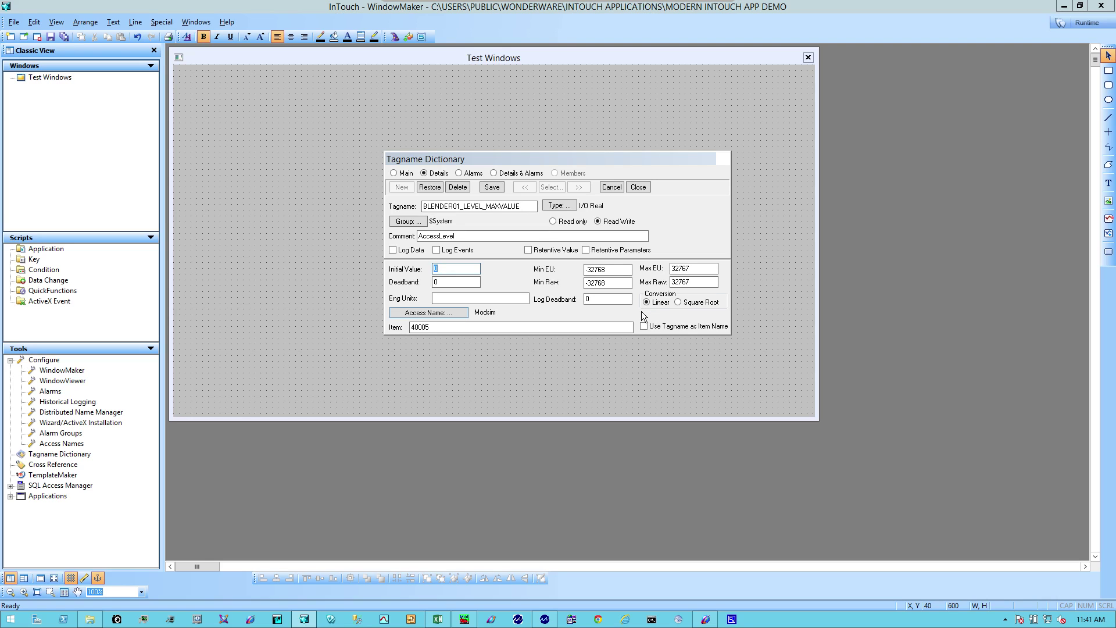
click(491, 187)
Place a ###### text placeholder on Test Windows and enlarge it
click(638, 187)
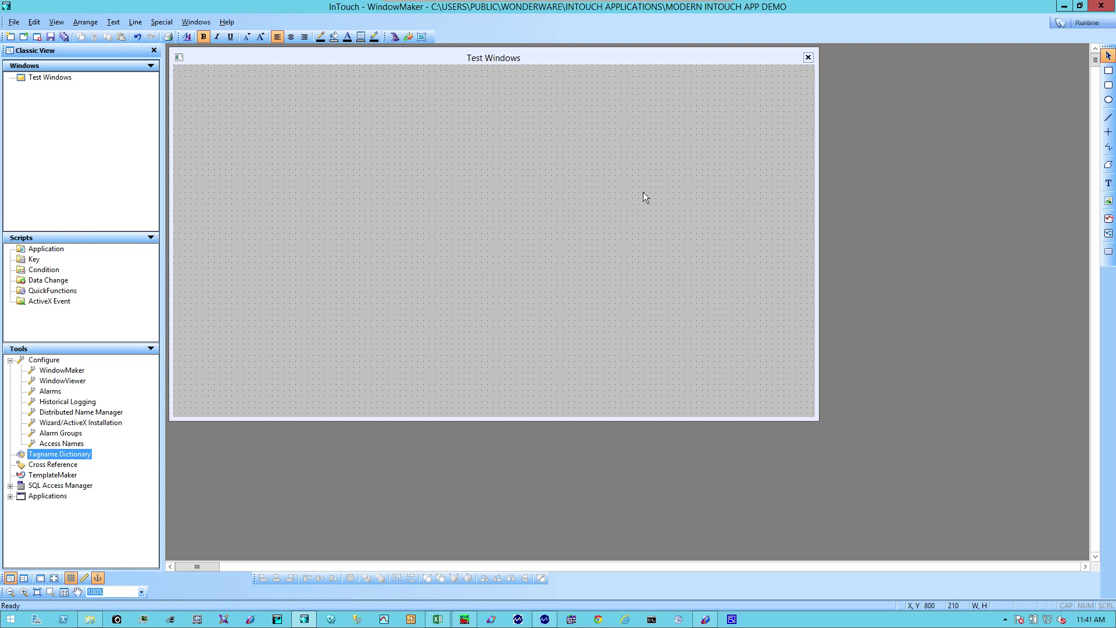
click(1108, 184)
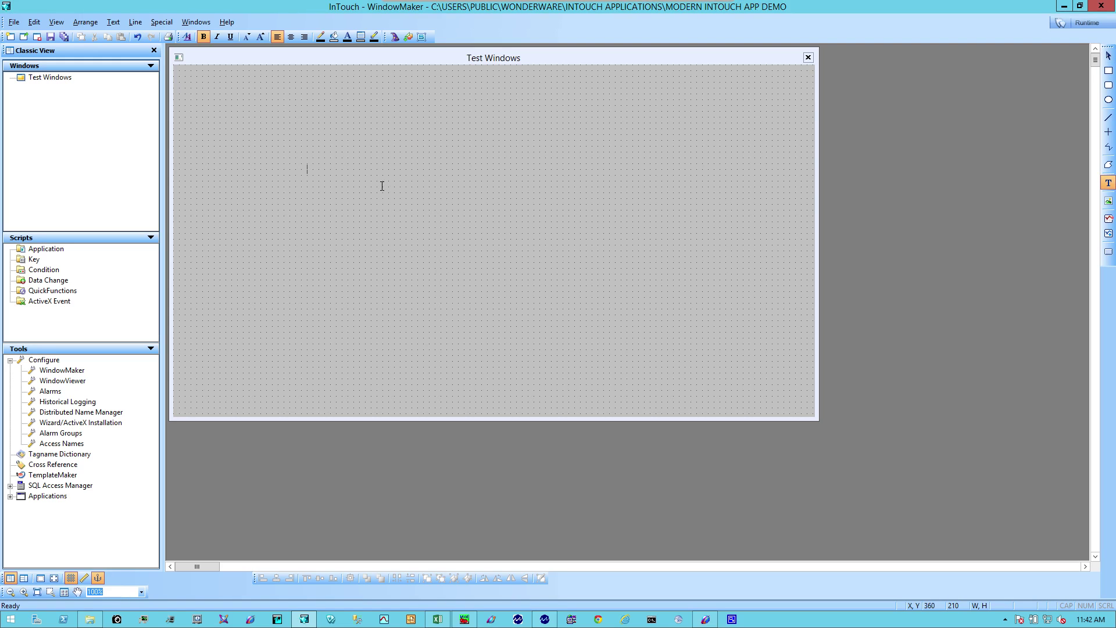
text(######)
key(Escape)
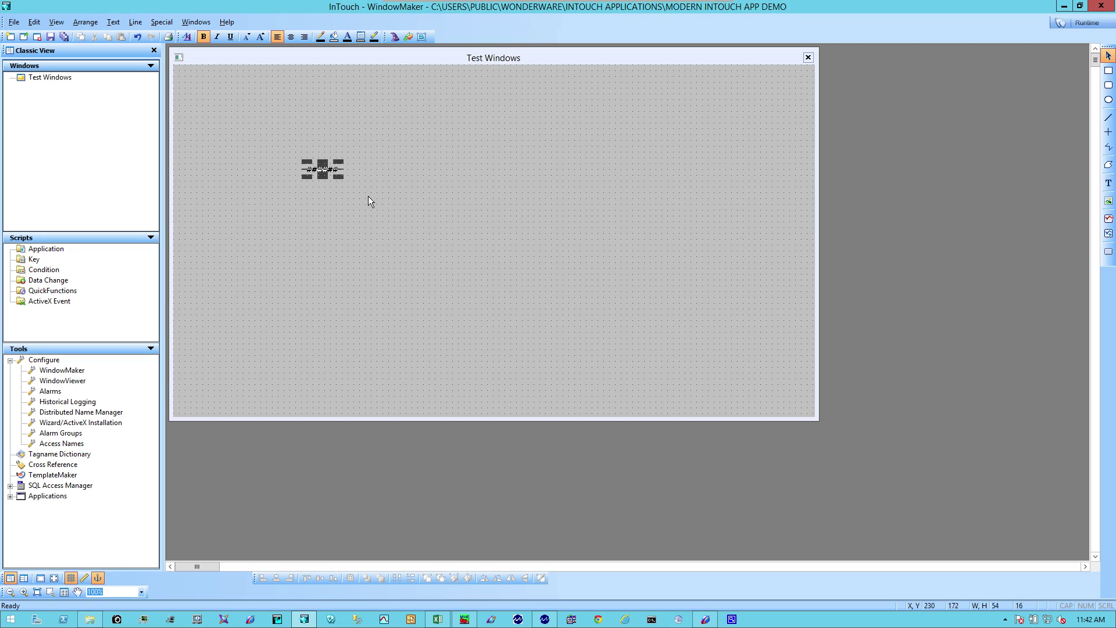
drag(339, 174, 374, 206)
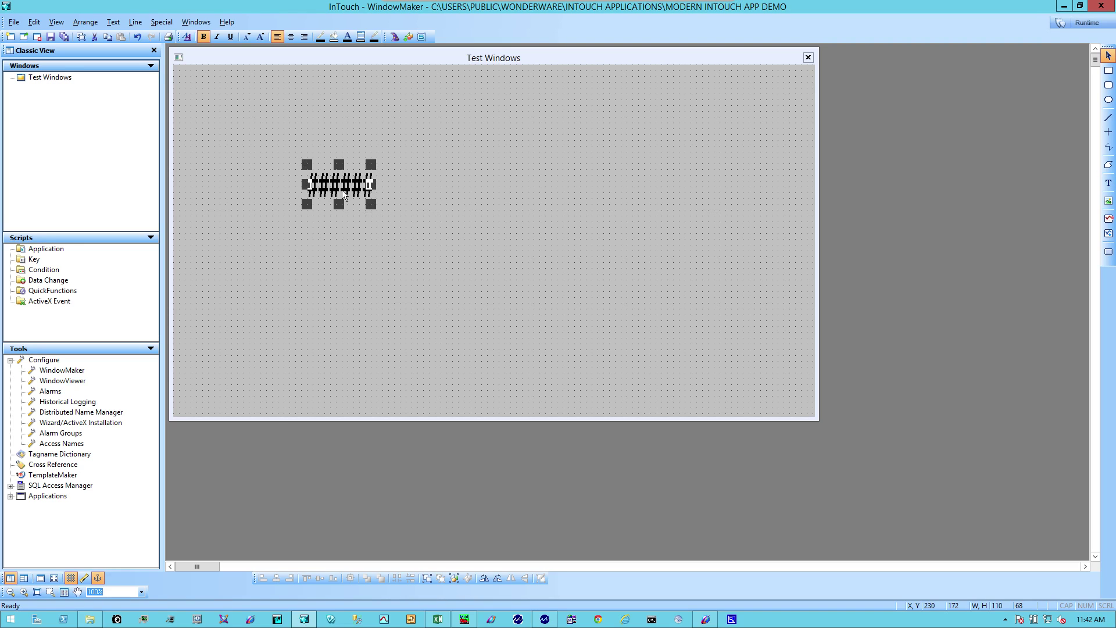
Link the text to an analog Real value display of BLENDER01_LEVEL_MAXVALUE
key(ctrl+a)
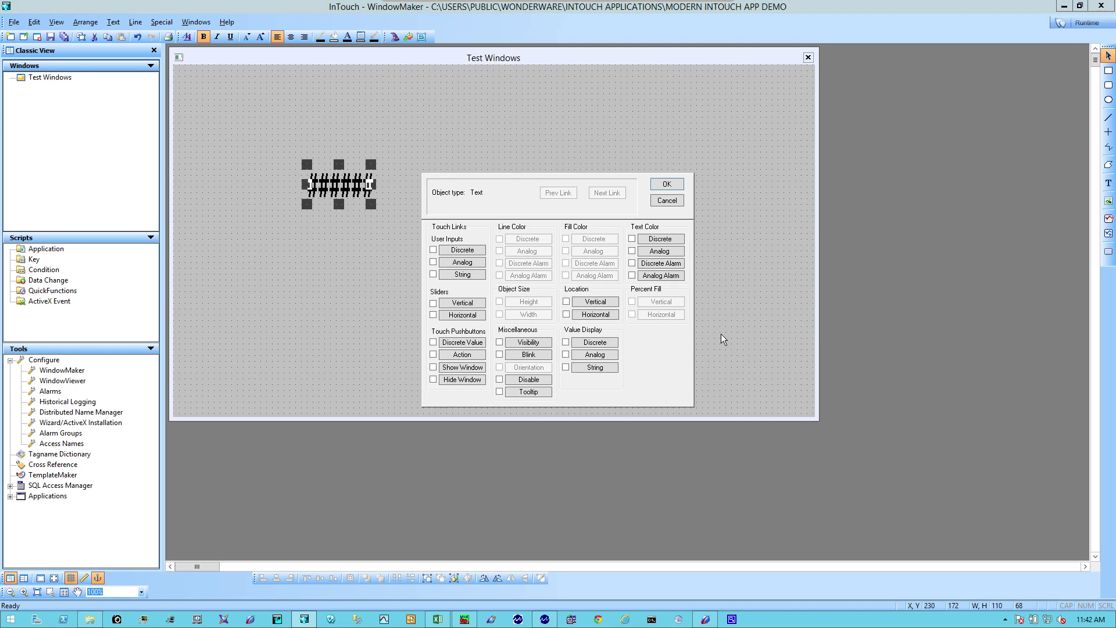
click(594, 356)
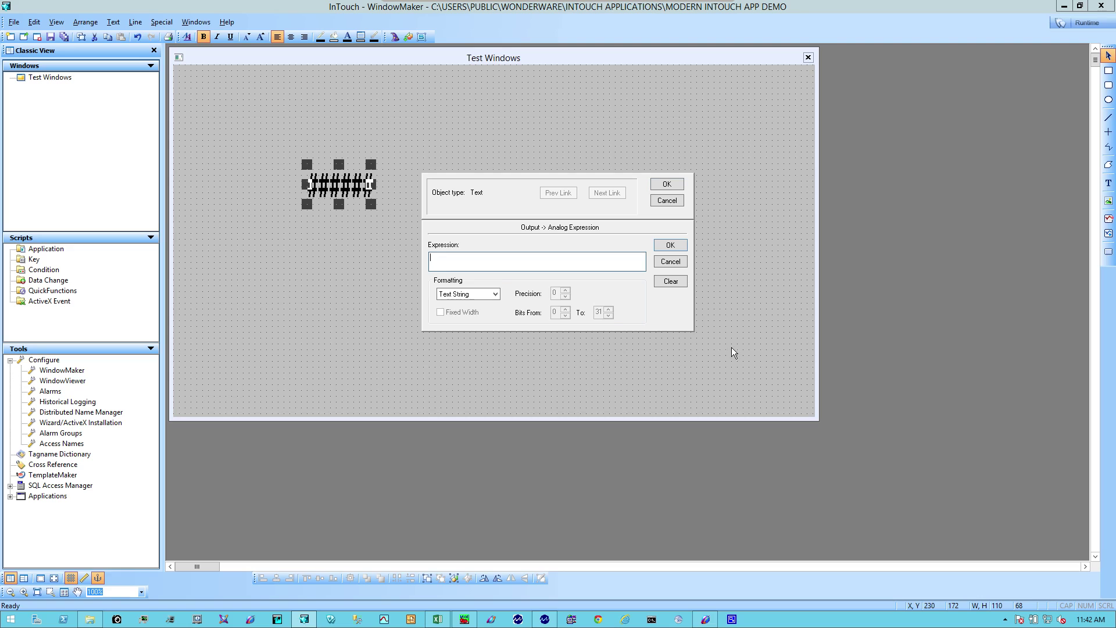
click(496, 295)
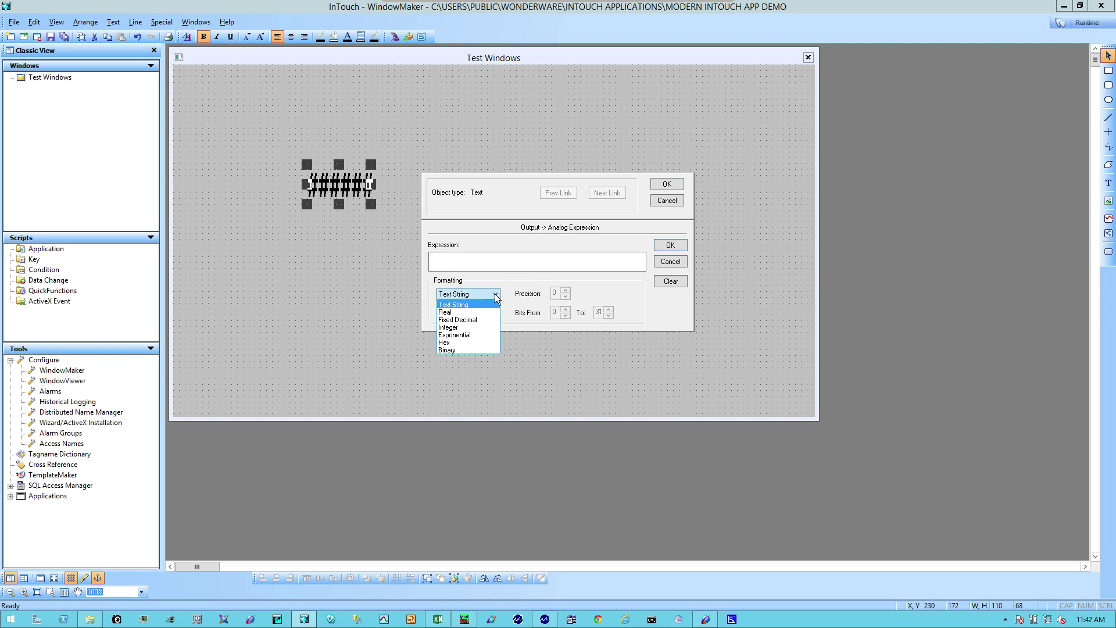
click(457, 312)
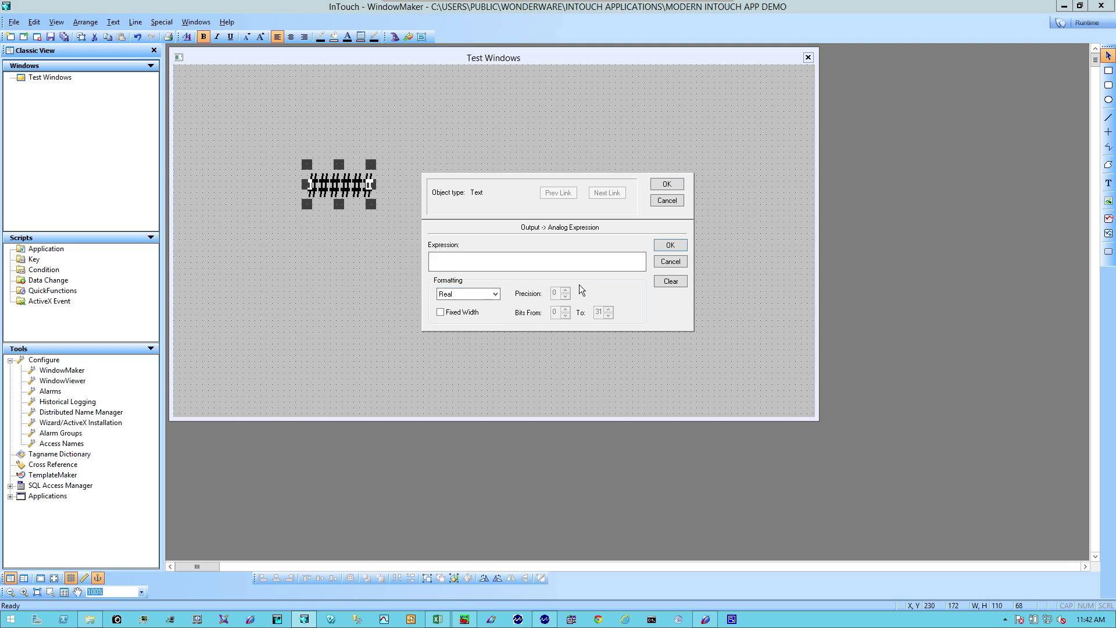
double_click(449, 262)
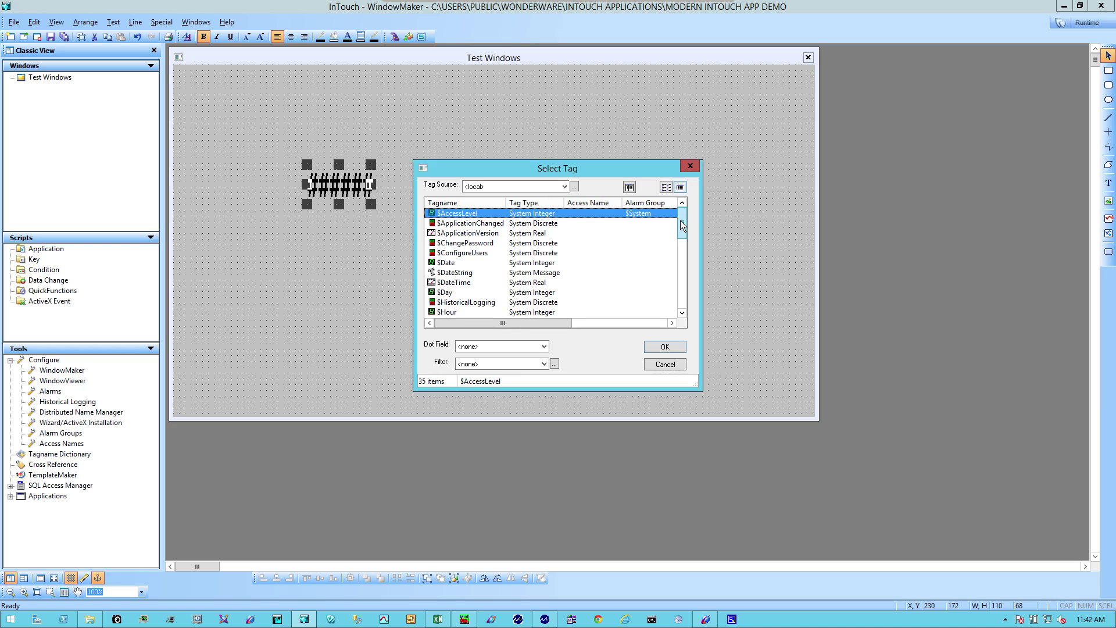
drag(682, 227, 697, 313)
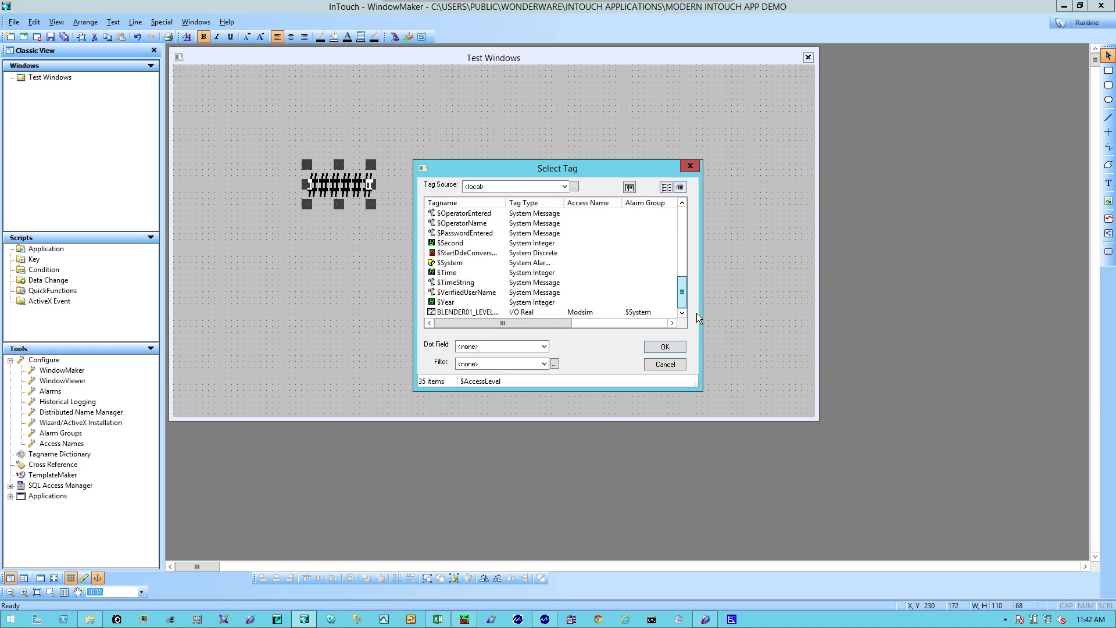
click(472, 312)
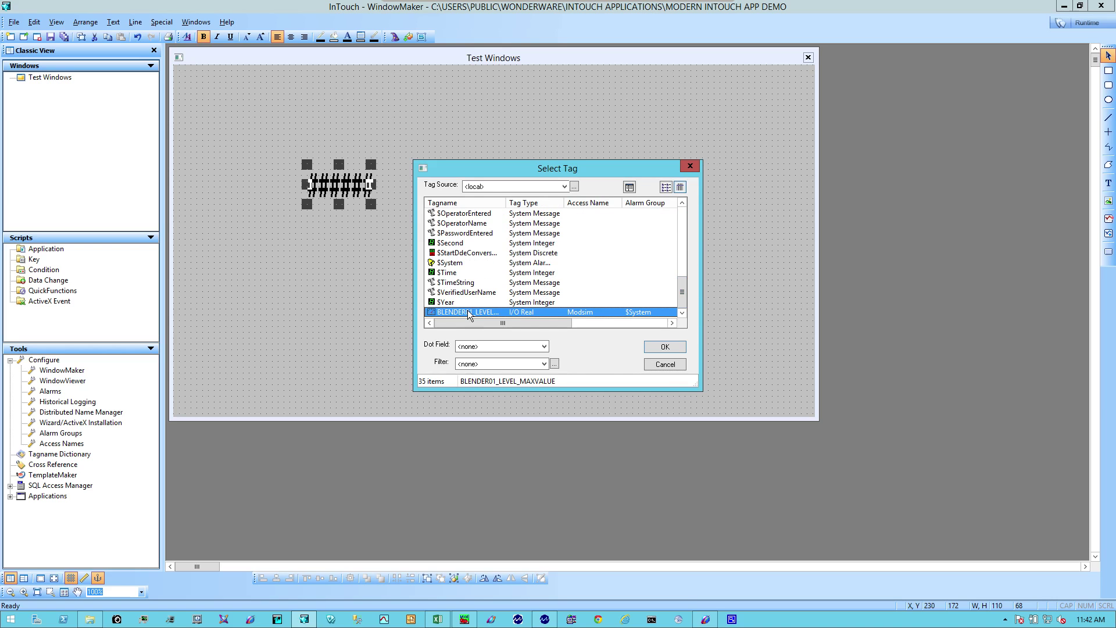
click(665, 347)
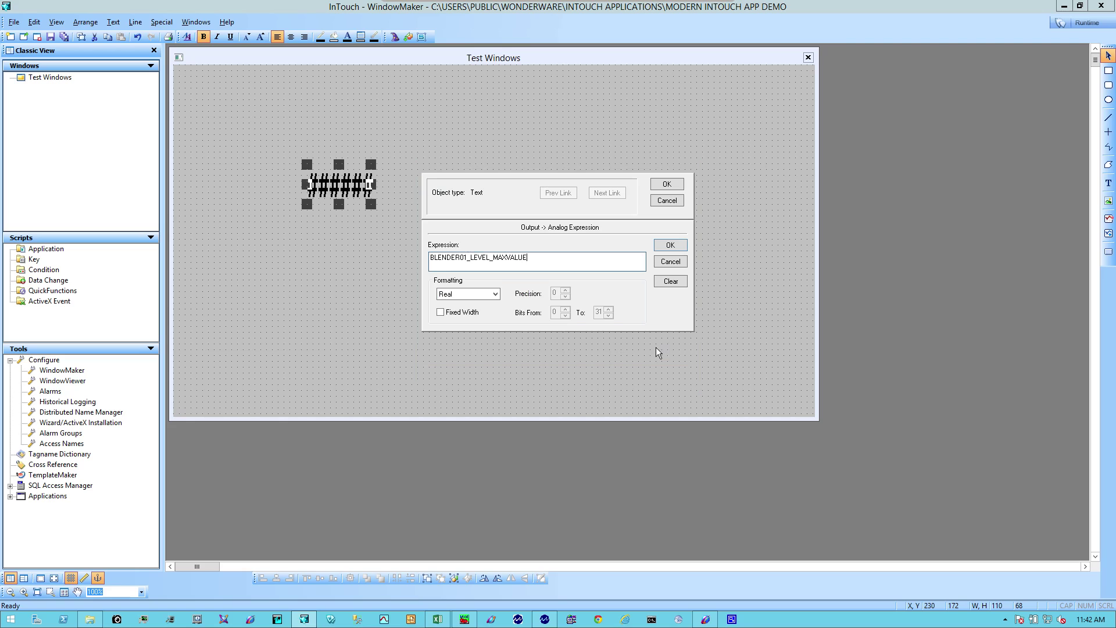
click(671, 247)
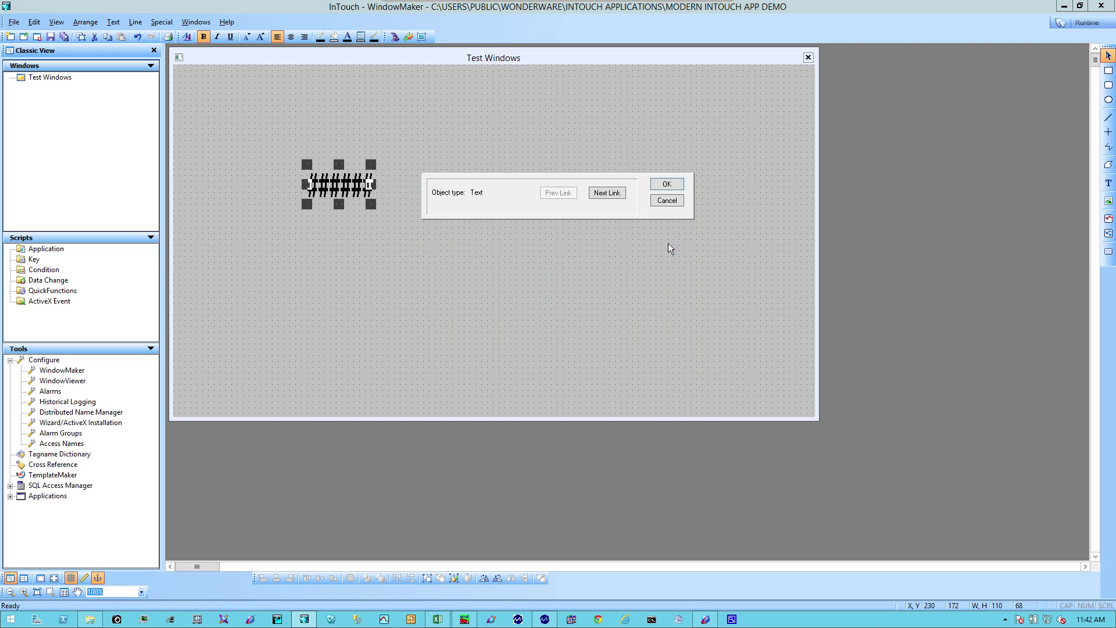
click(667, 184)
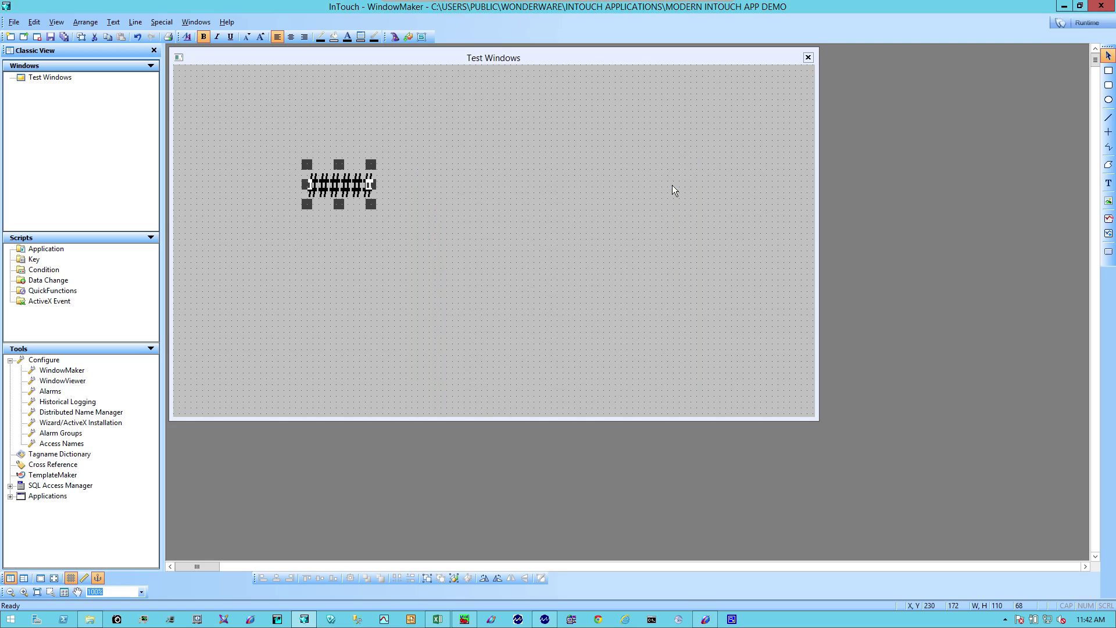
Run Test Windows in WindowViewer showing 0.0000, then switch to the Modbus PLC simulator
click(1082, 22)
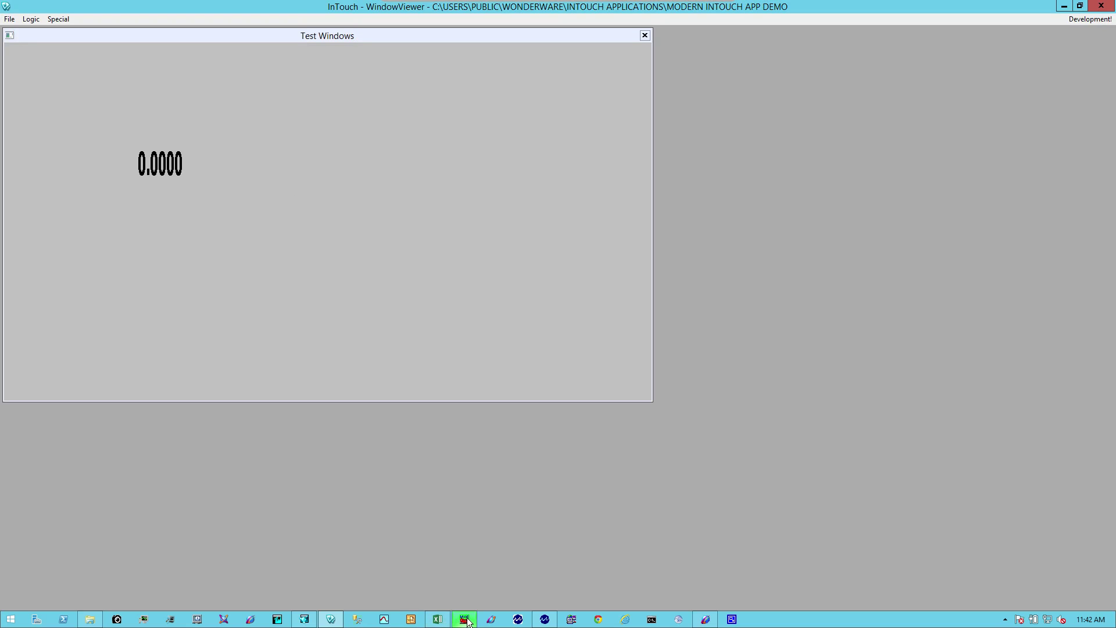
click(465, 621)
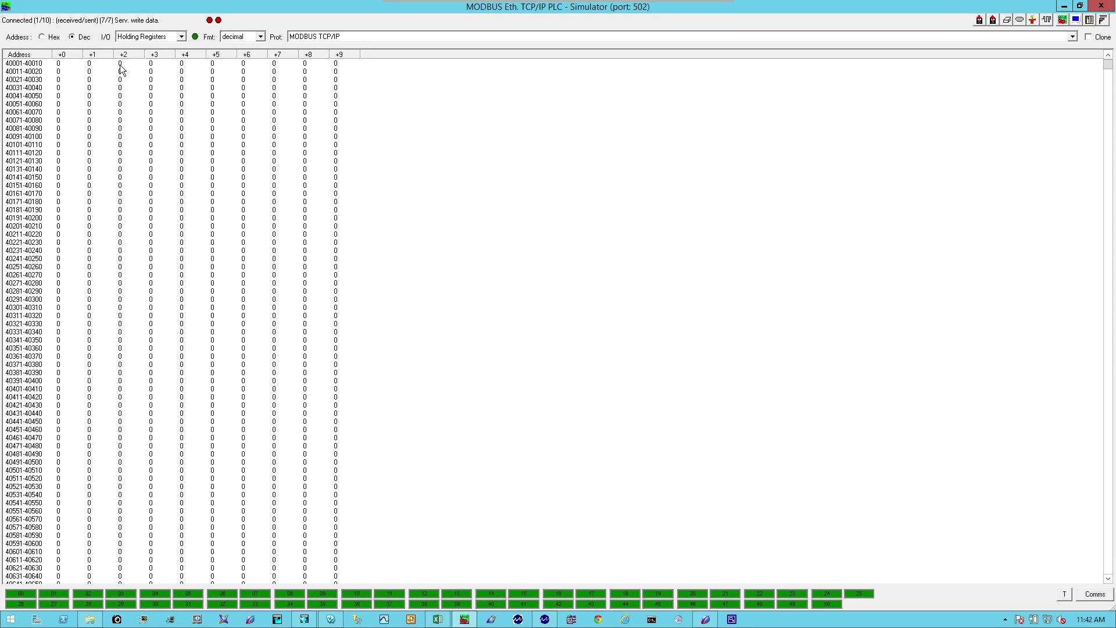
Write 1234 into holding register 40005 and return to WindowViewer, now reading 1234.00
double_click(213, 66)
click(611, 303)
double_click(183, 64)
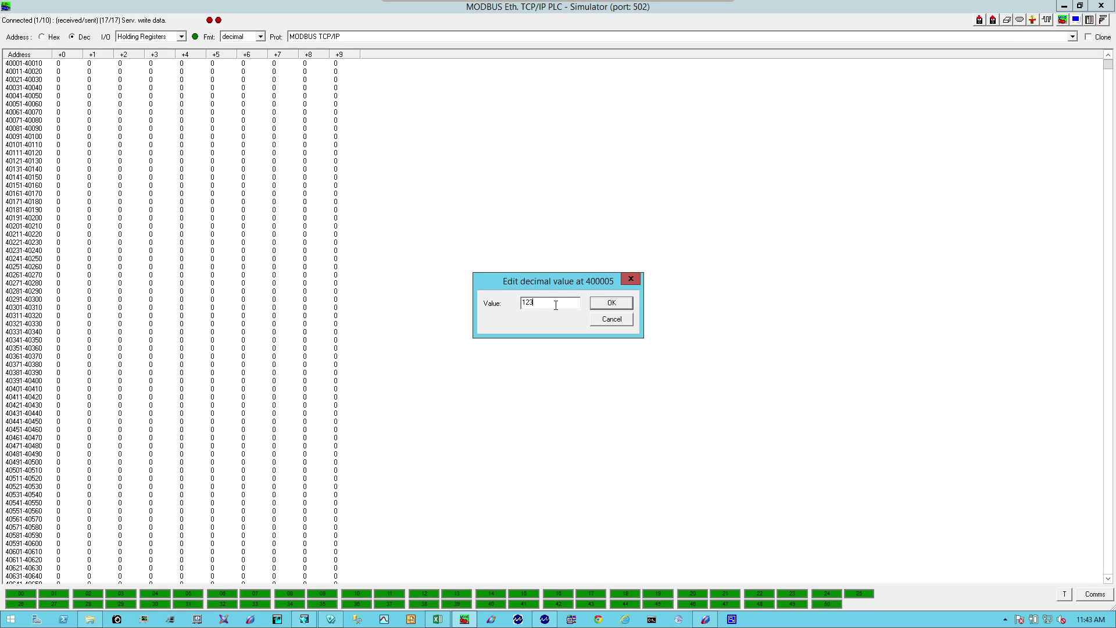
click(618, 300)
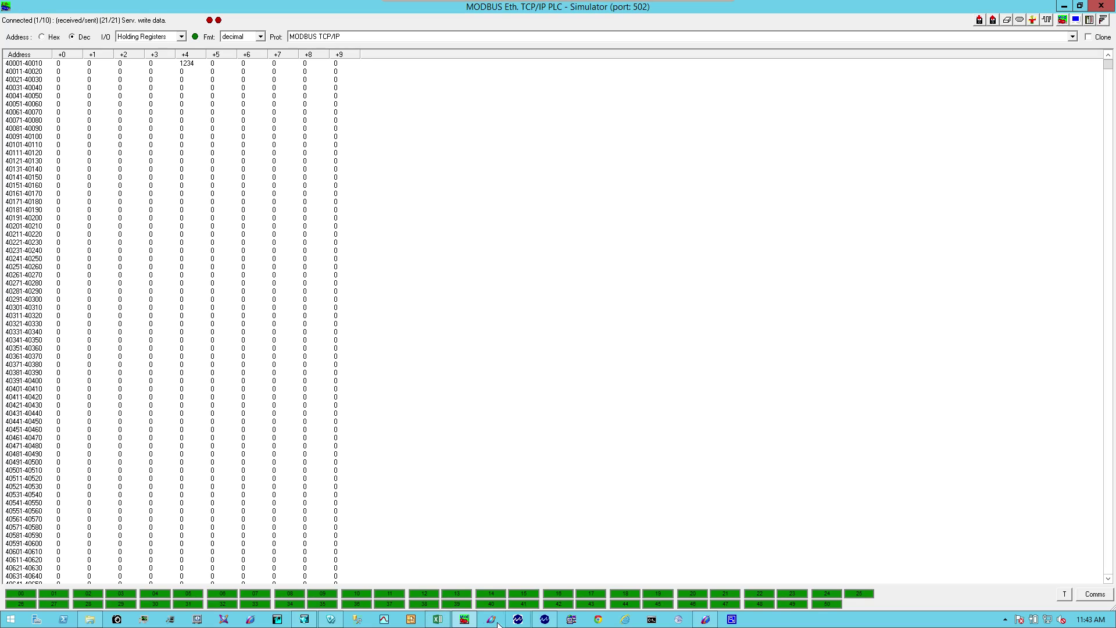
click(333, 621)
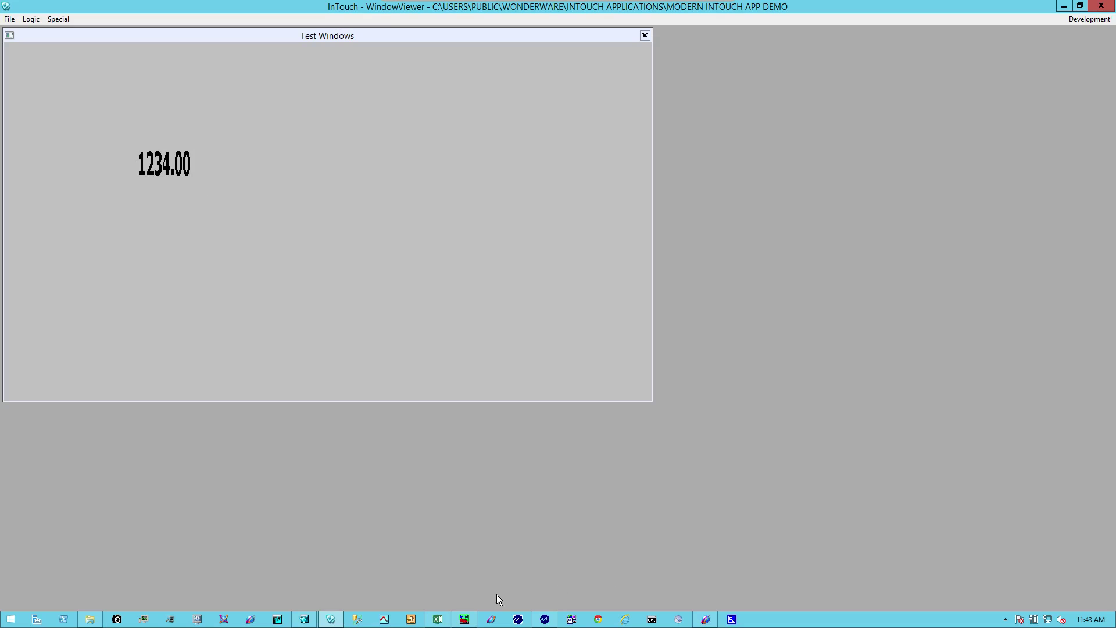
In SMC, open DASMBTCP's Topic device group diagnostics and select item 40005, showing 1234
click(706, 619)
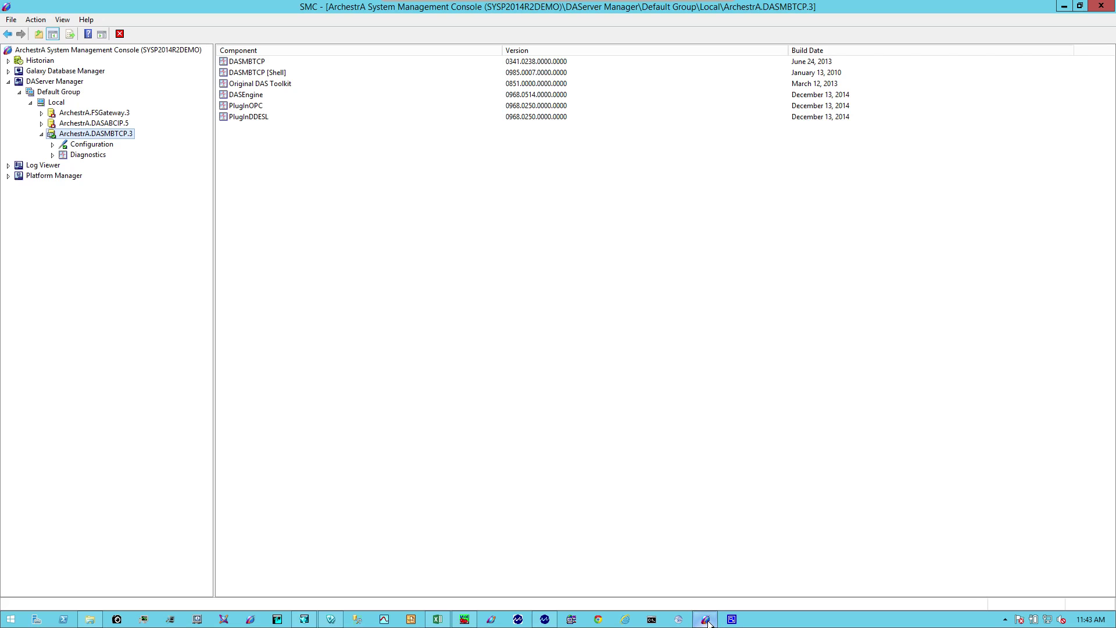
click(75, 154)
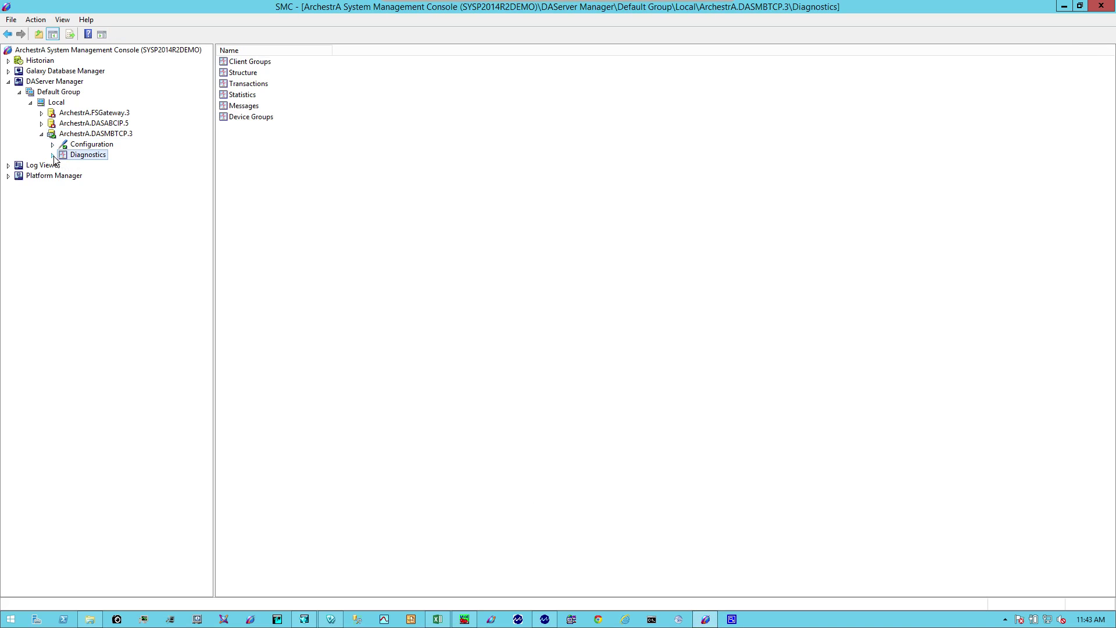
click(52, 154)
click(76, 217)
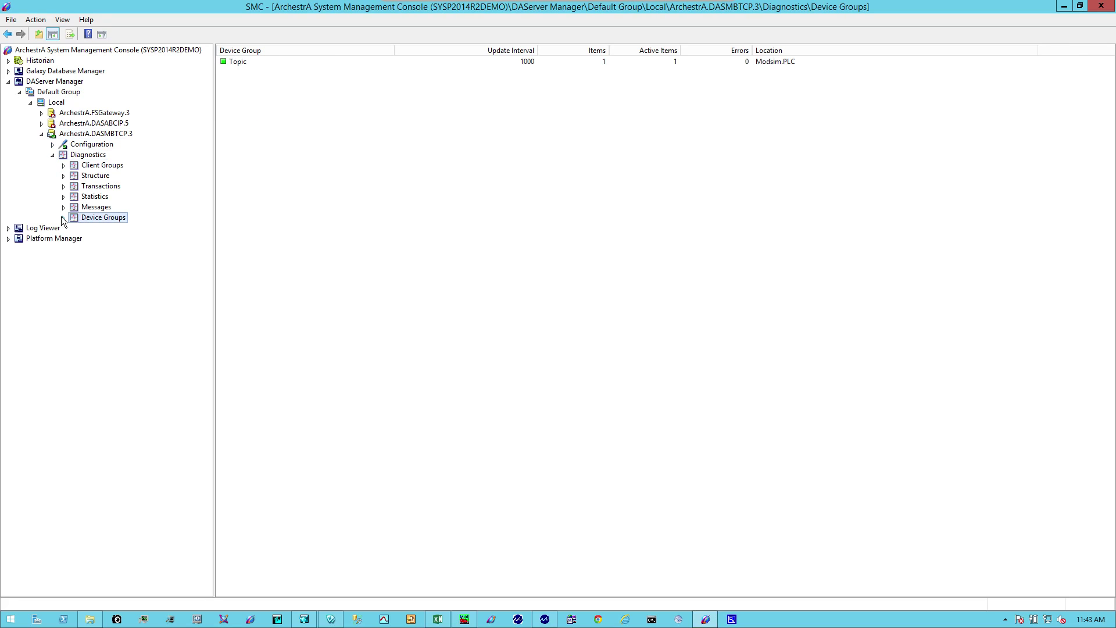
click(63, 217)
click(90, 229)
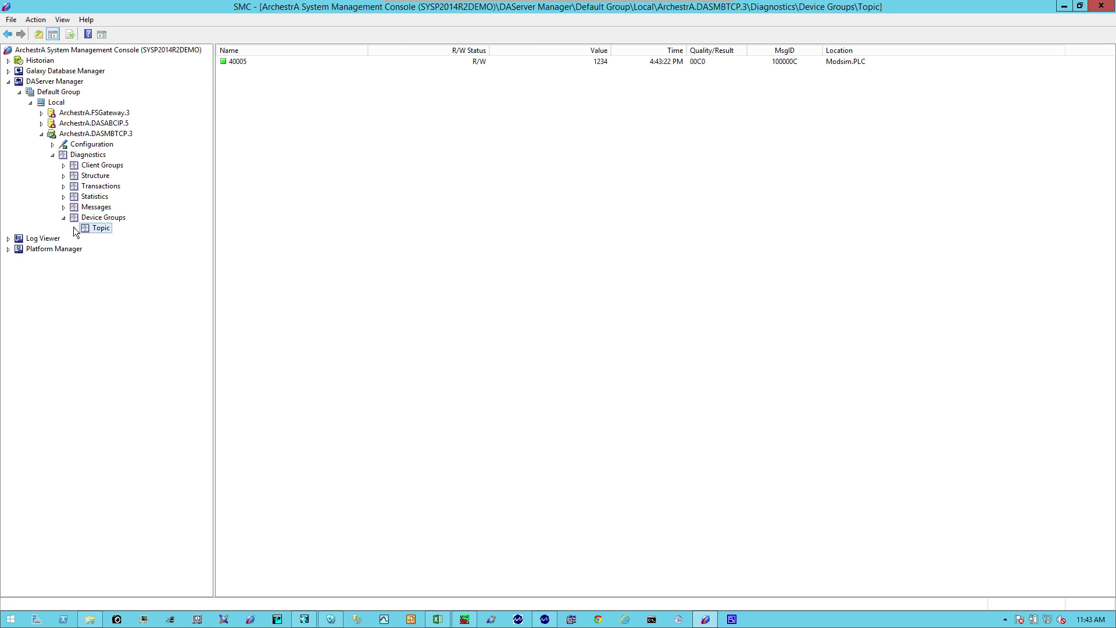
click(239, 62)
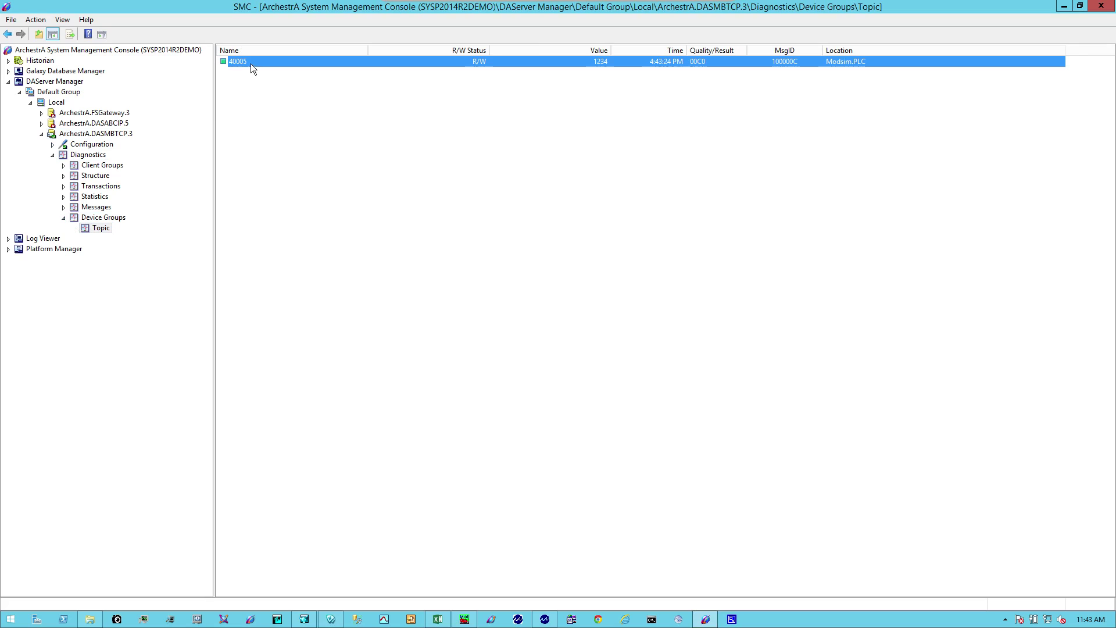